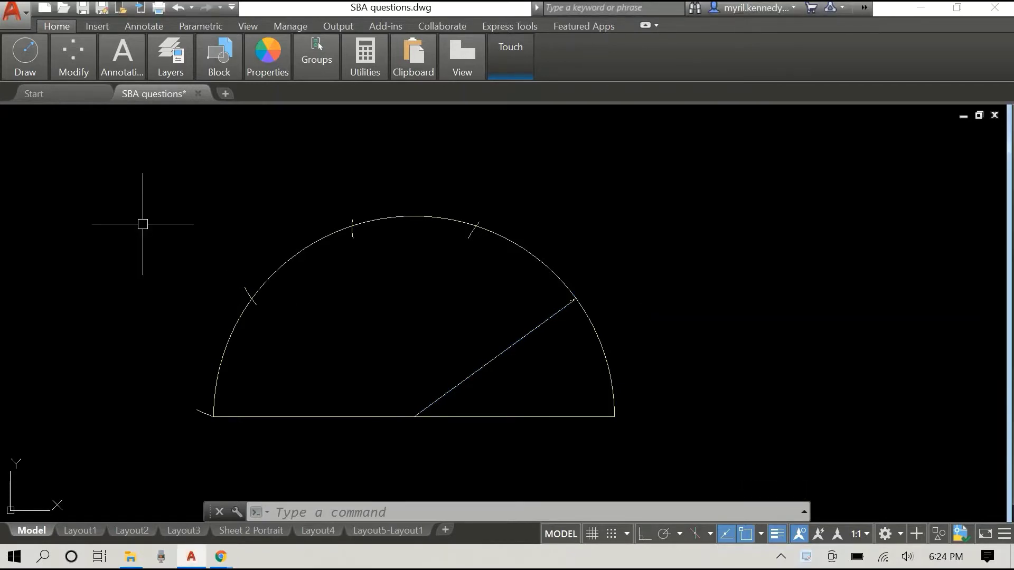
- Draw a 500-long line from the semicircle's centre to the second arc division mark and check its properties
type("l")
key("Return")
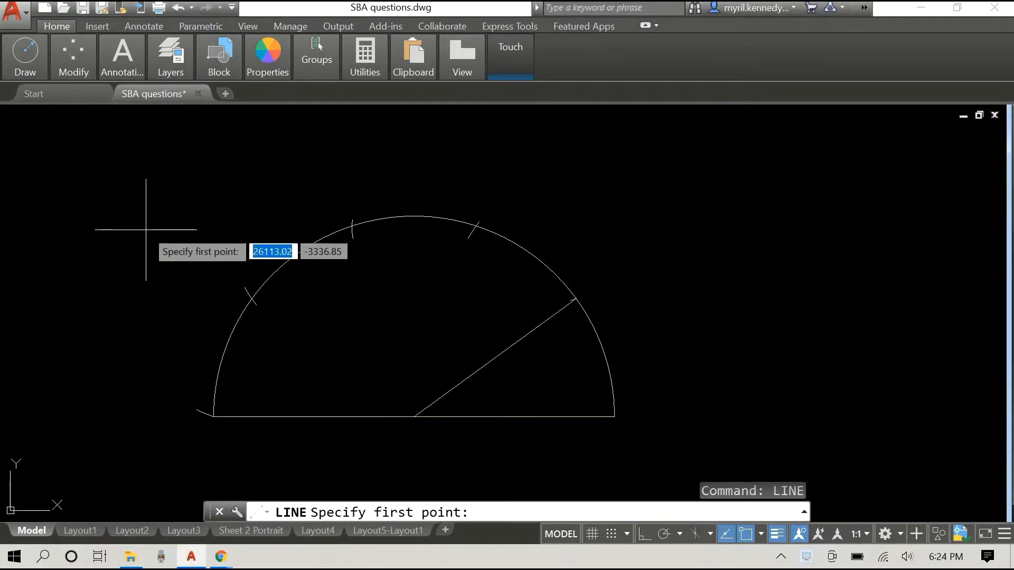
left_click(412, 416)
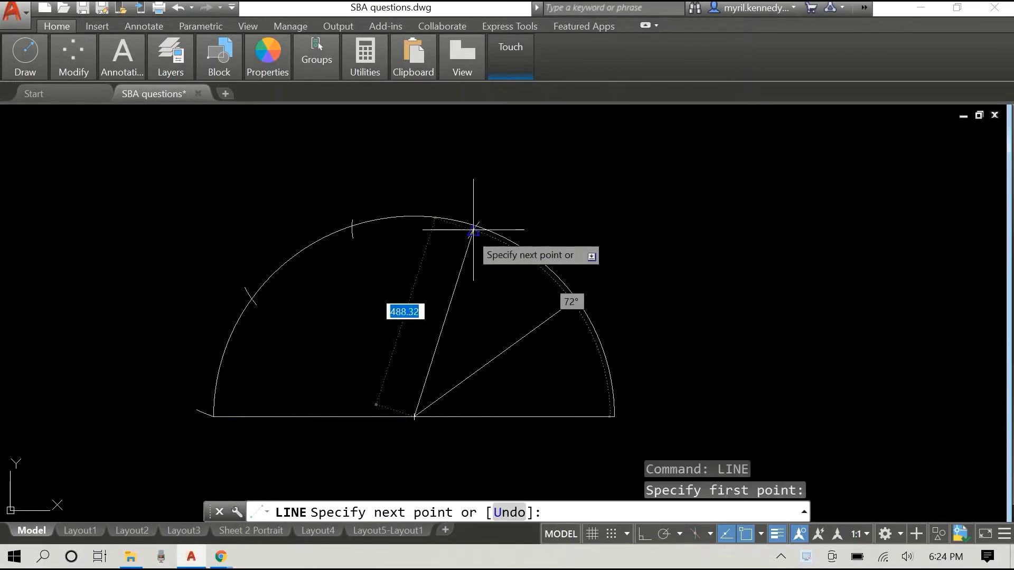
scroll(471, 228, "up", 3)
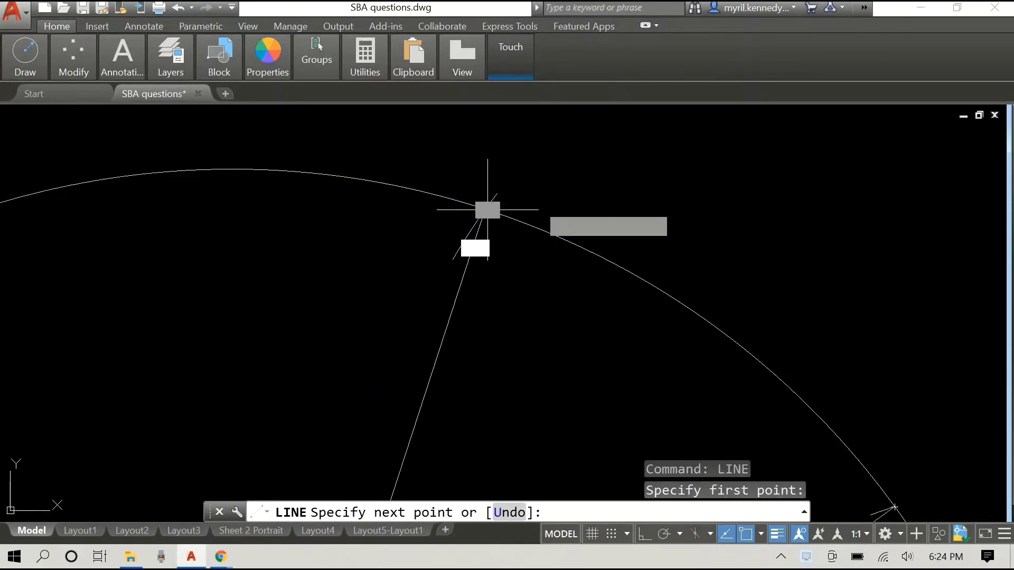
left_click(487, 210)
right_click(663, 161)
left_click(686, 168)
scroll(686, 163, "down", 5)
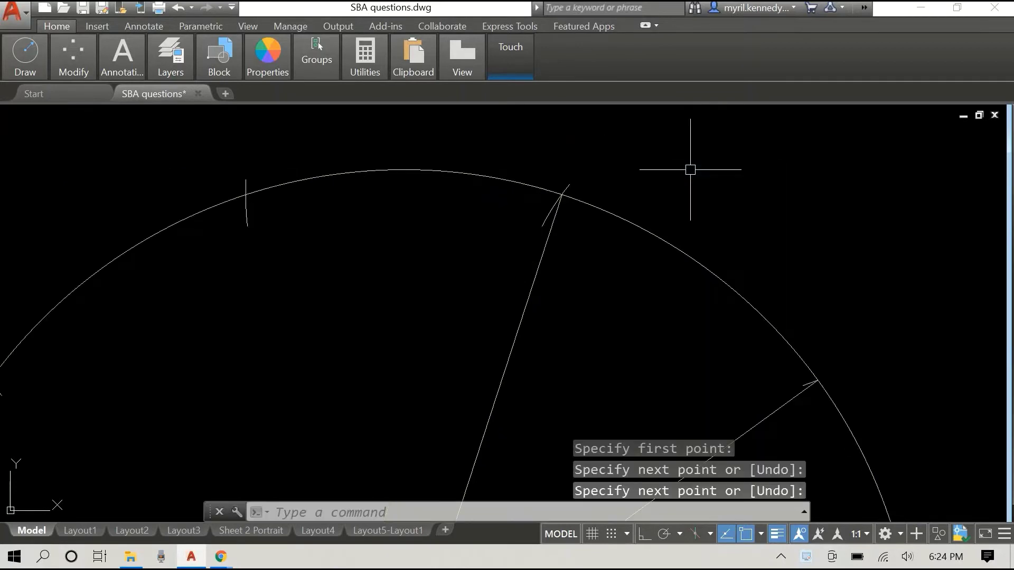
left_click_drag(686, 199, 561, 226)
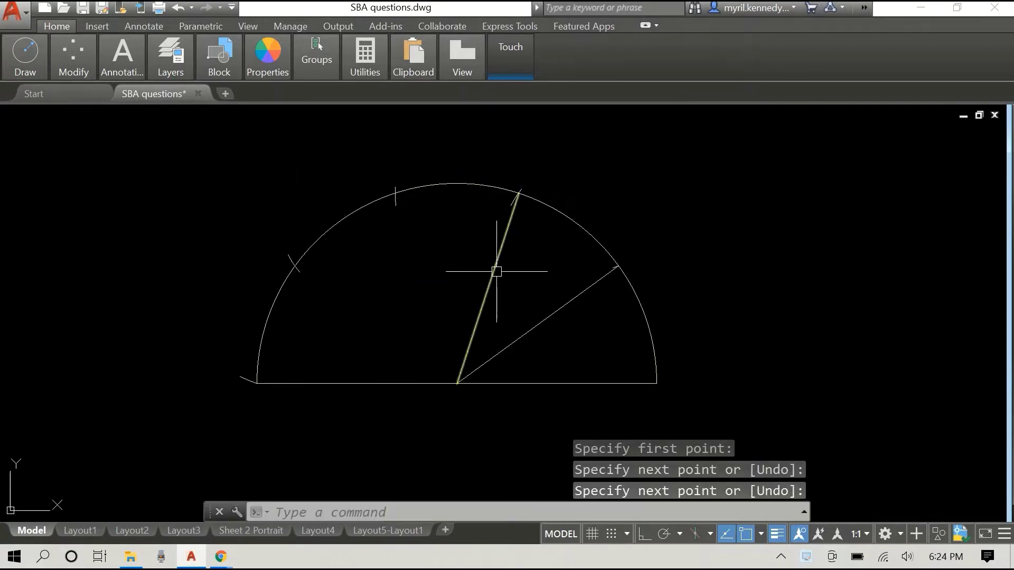
left_click(493, 271)
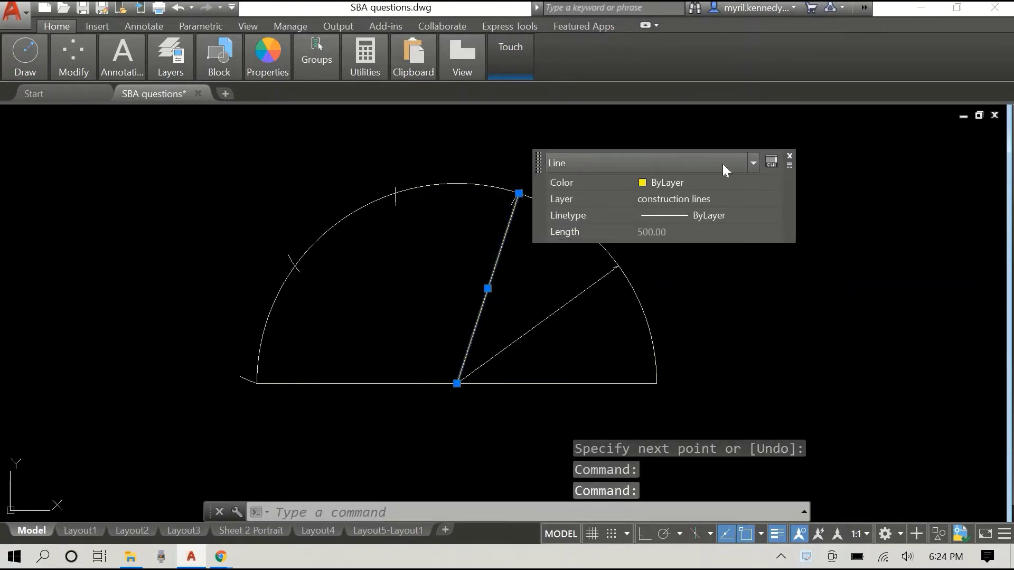
left_click(790, 156)
key("Escape")
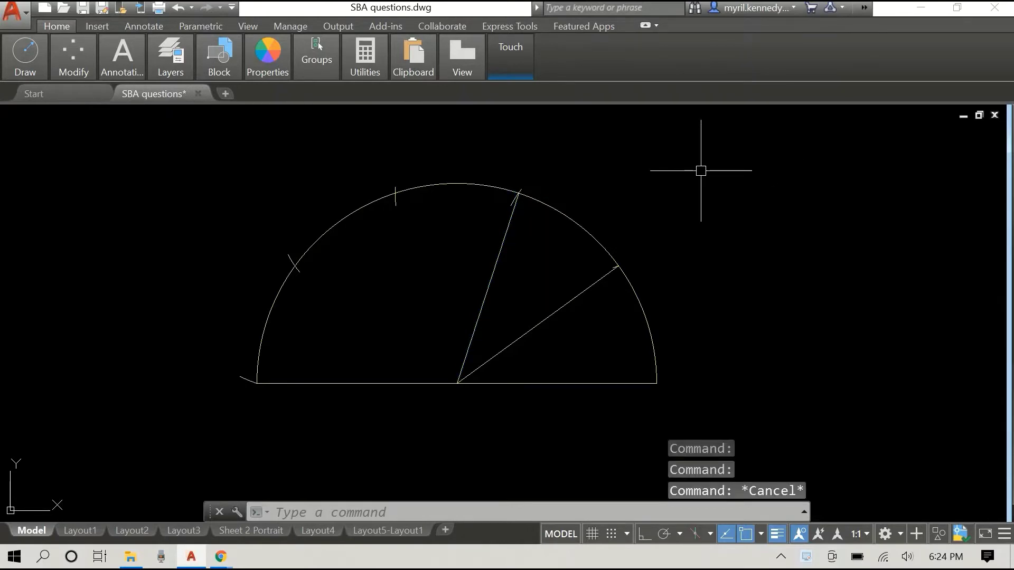
- Start a centre-placed arc at the semicircle's left end
type("ARC")
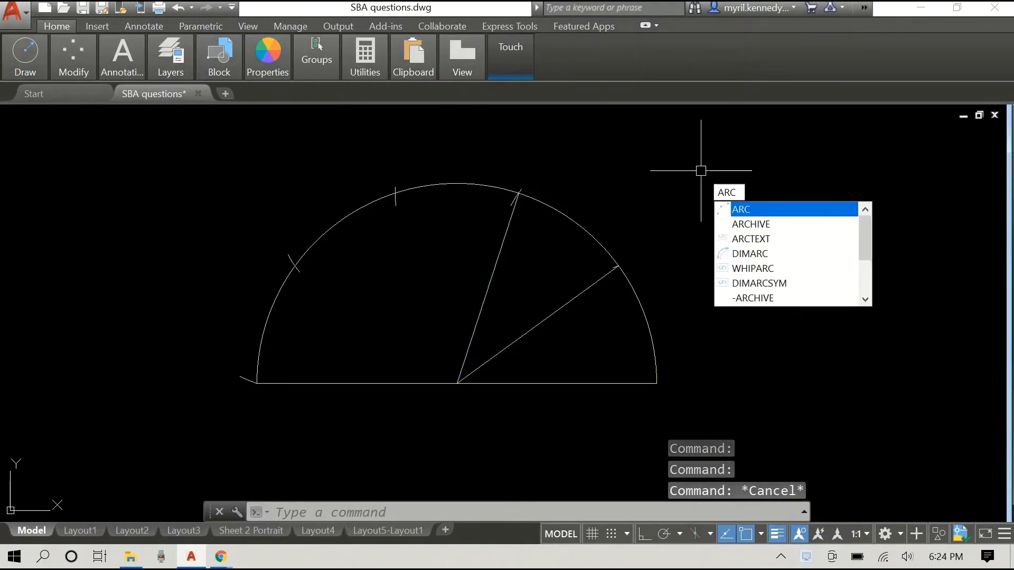
key("Return")
type("c")
key("Return")
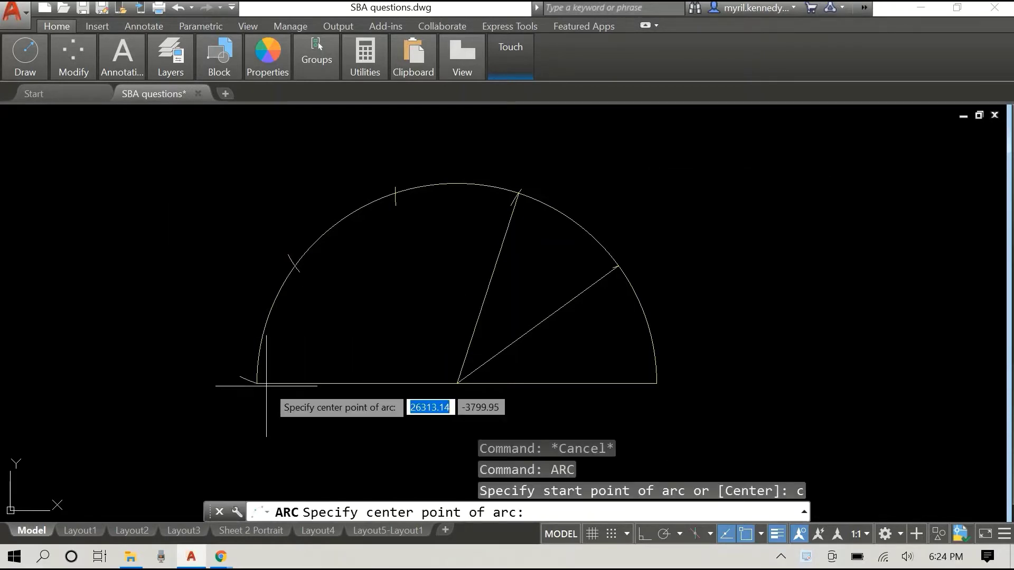
scroll(266, 386, "up", 4)
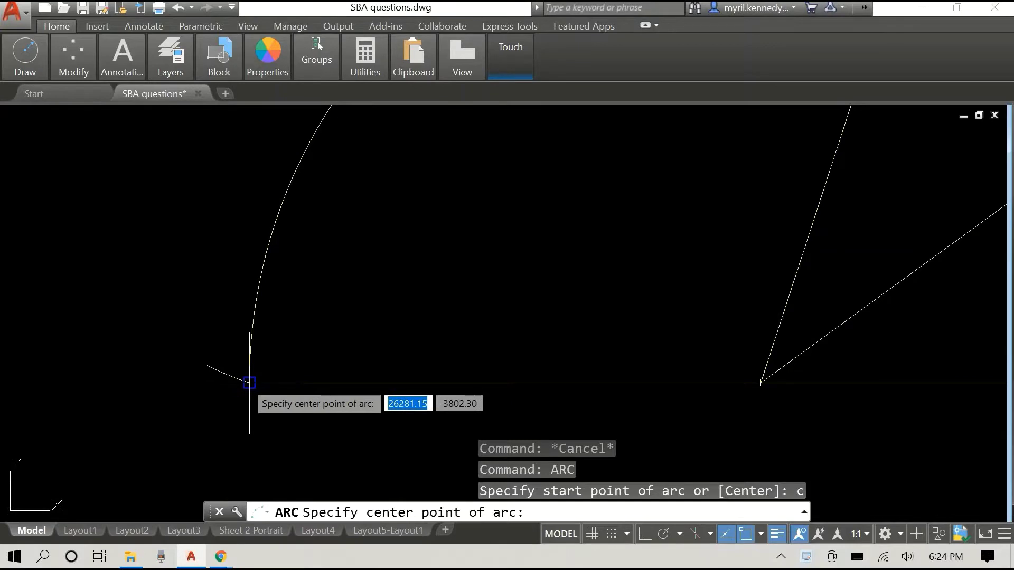
left_click(249, 383)
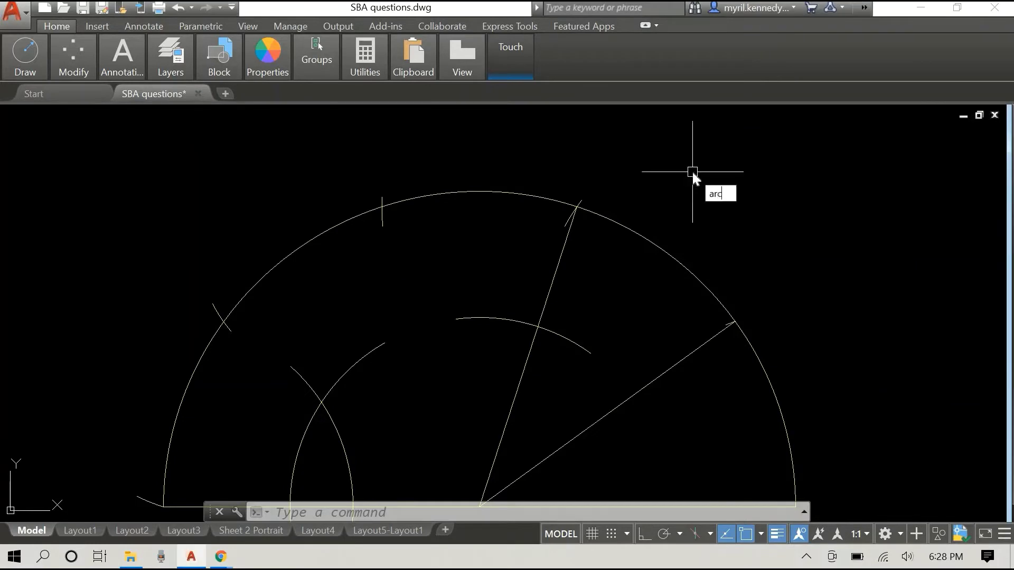
- Draw a 300-radius arc centred where the second line meets the semicircle
key("Return")
type("c")
key("Return")
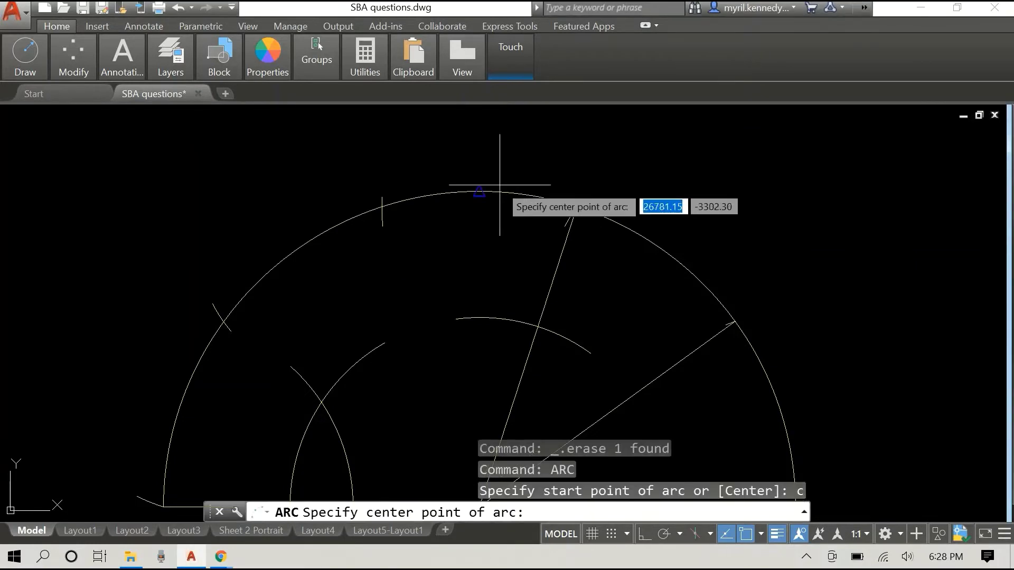
scroll(650, 215, "up", 2)
scroll(737, 276, "up", 3)
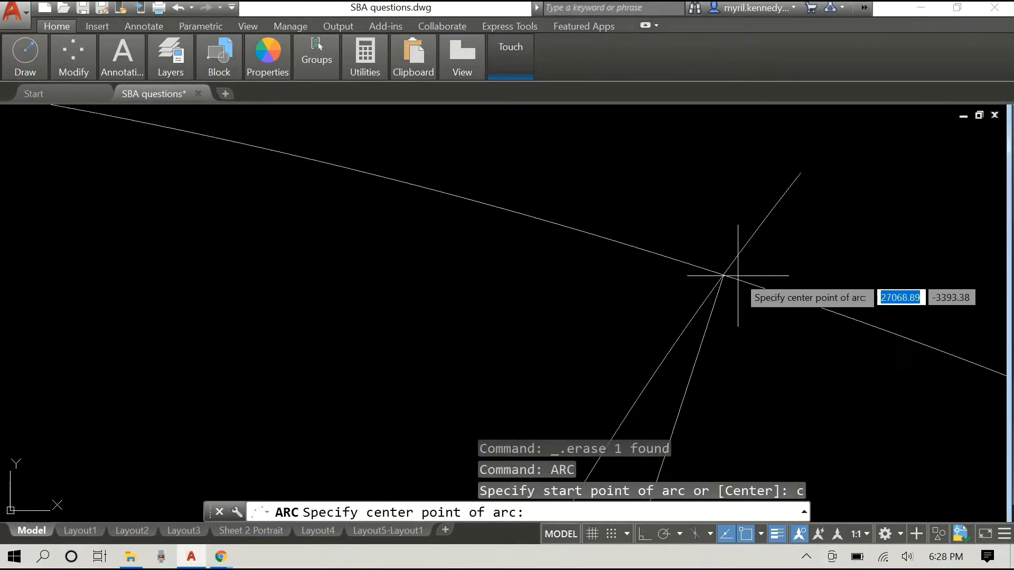
left_click(723, 275)
scroll(581, 196, "down", 4)
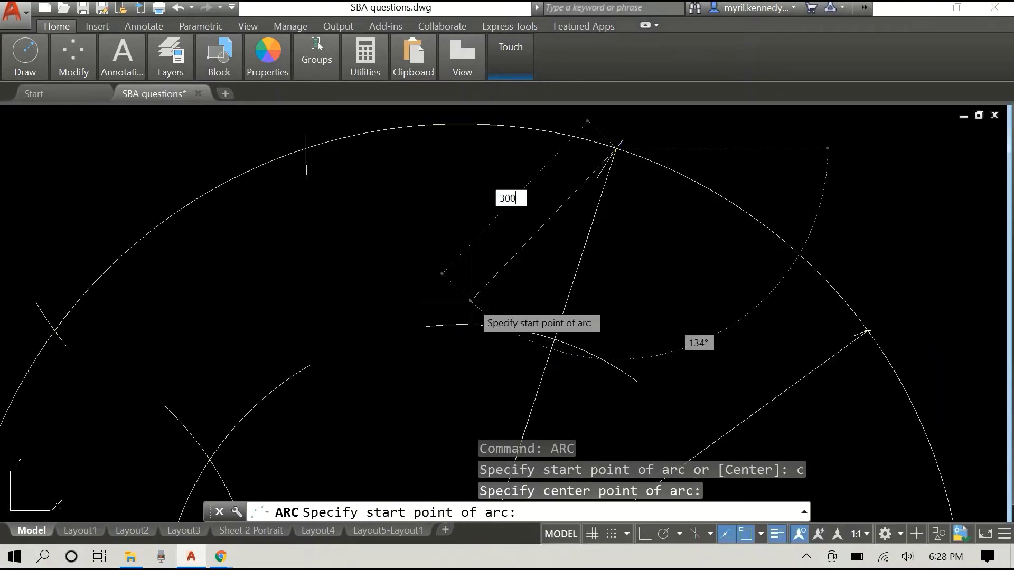
type("300")
key("Return")
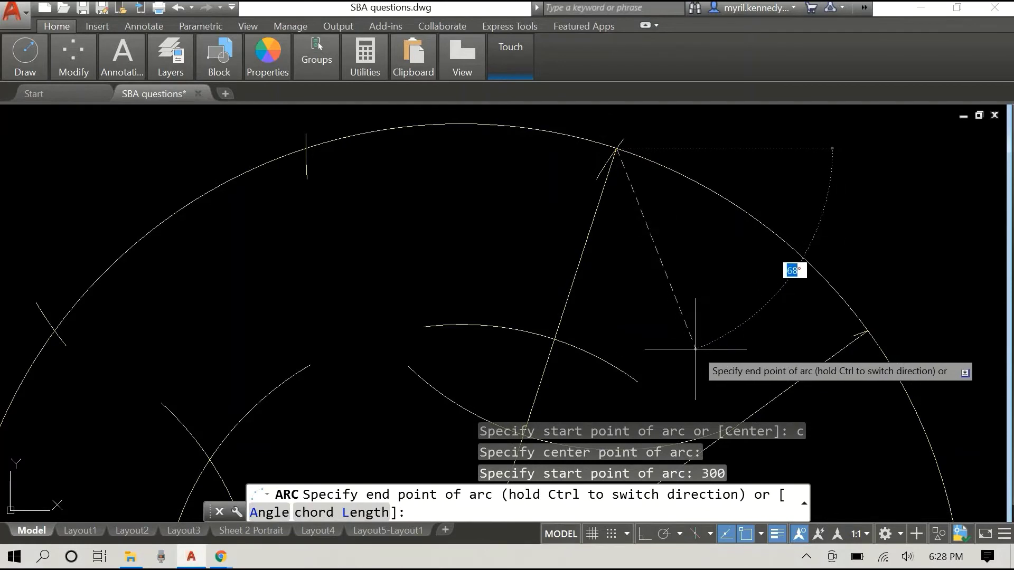
left_click(696, 349)
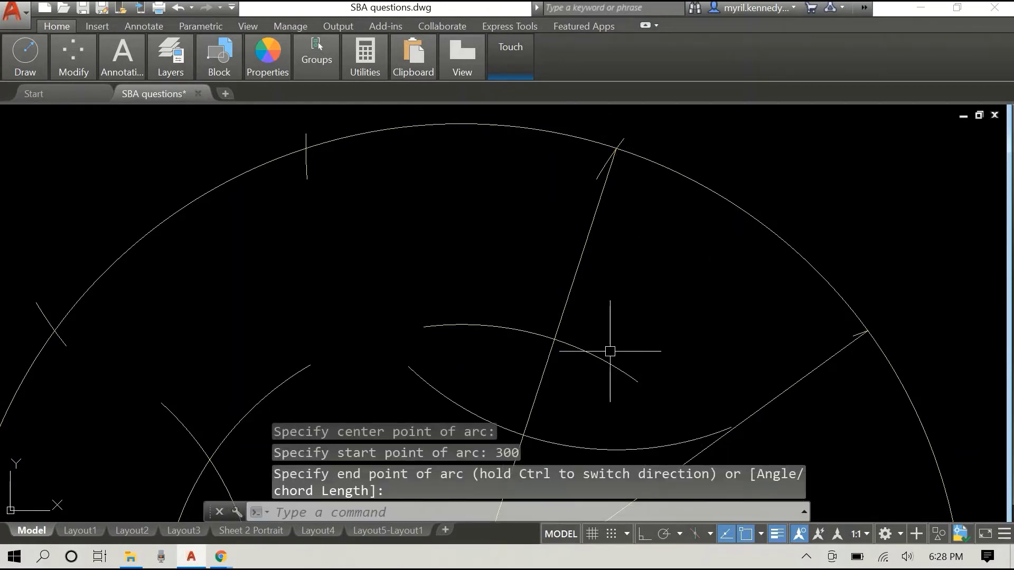
- Lengthen both ends of the new arc along its curve
left_click(584, 348)
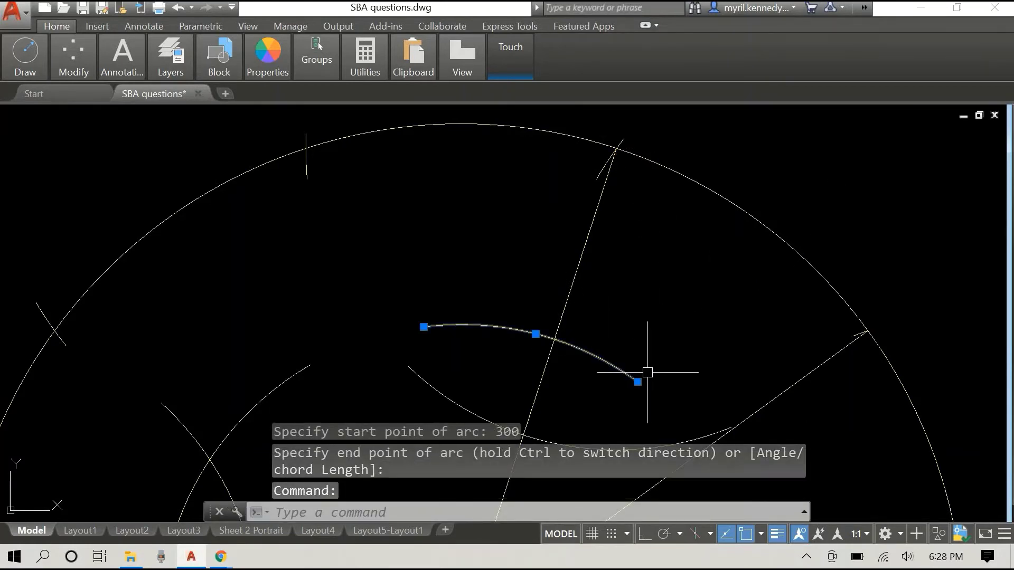
mouse_move(638, 382)
left_click(691, 420)
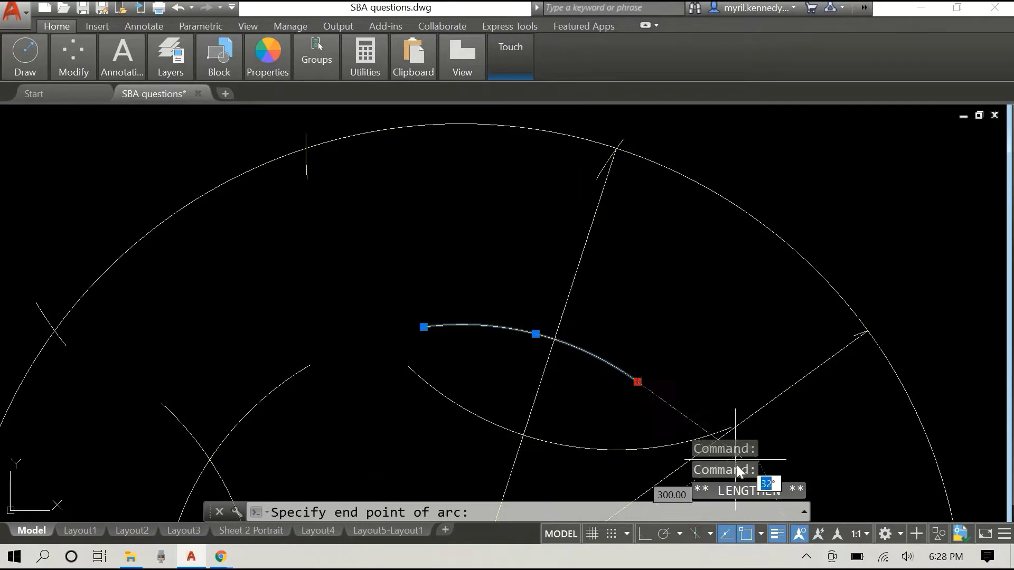
scroll(781, 430, "down", 5)
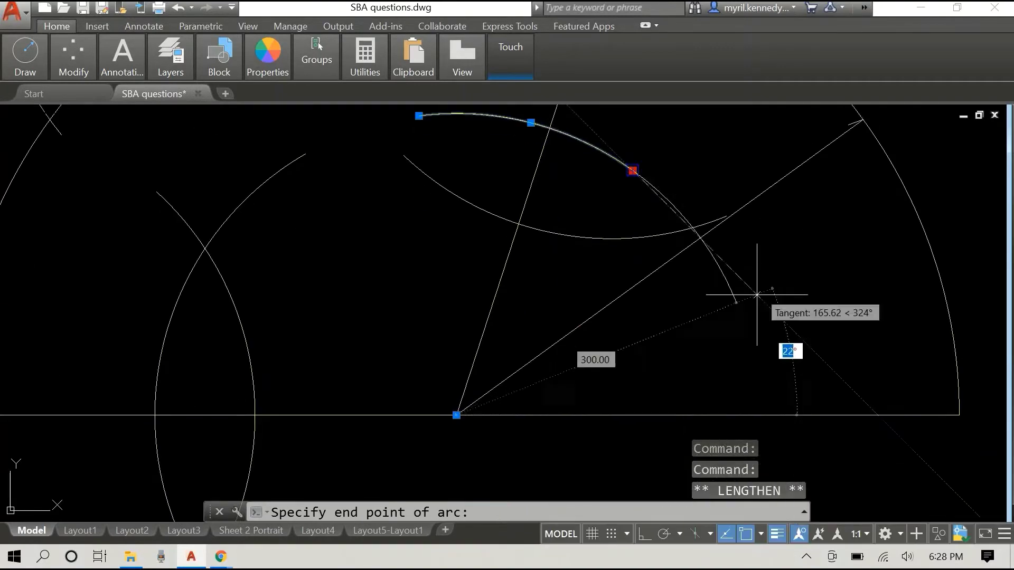
left_click(719, 268)
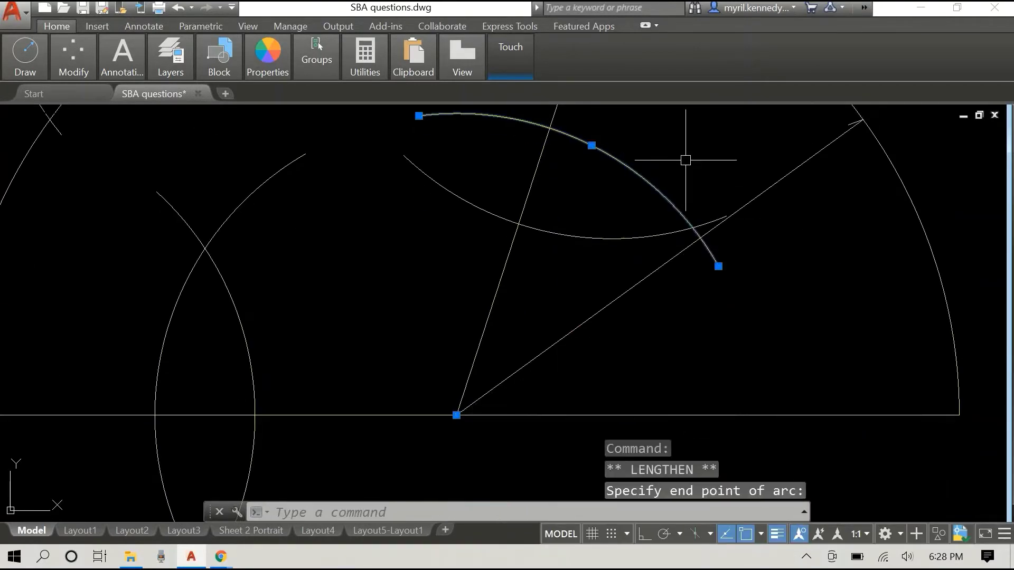
scroll(483, 162, "up", 3)
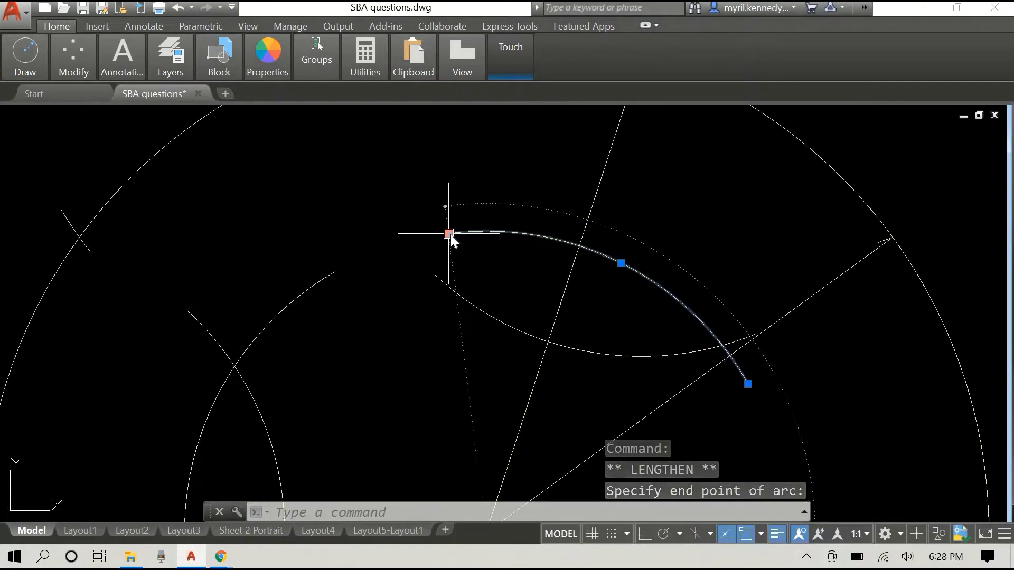
mouse_move(419, 116)
left_click(471, 279)
left_click(388, 247)
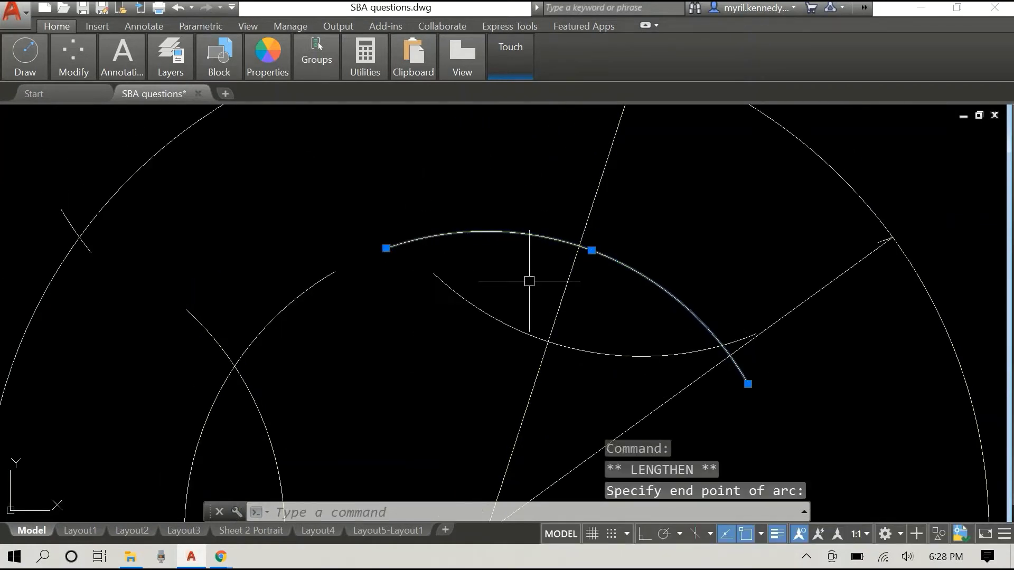
key("Escape")
- Lengthen the arc's end further so the two arcs intersect
left_click(482, 305)
mouse_move(433, 275)
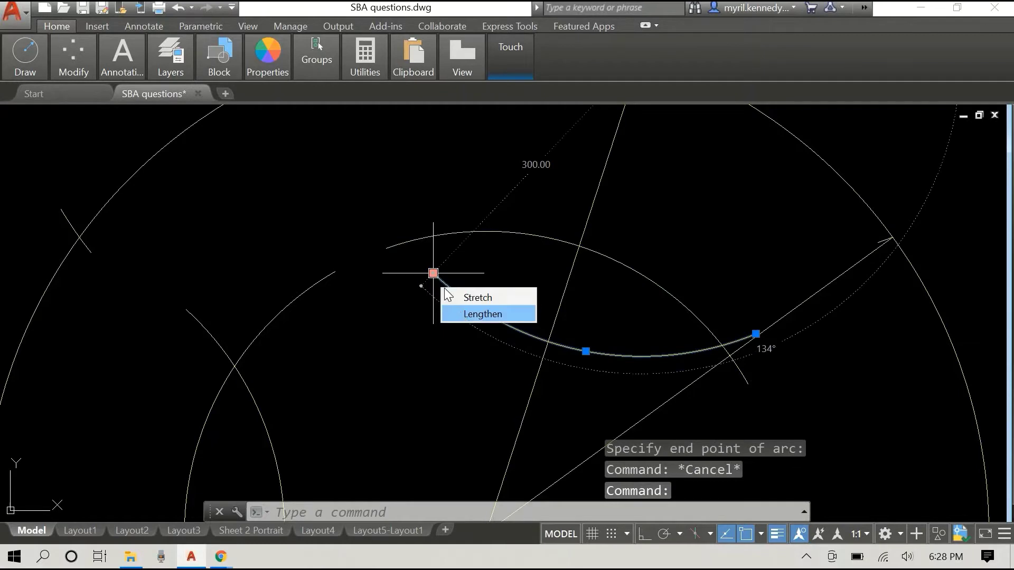
left_click(483, 312)
left_click(391, 216)
key("Escape")
scroll(559, 238, "down", 3)
scroll(537, 257, "down", 2)
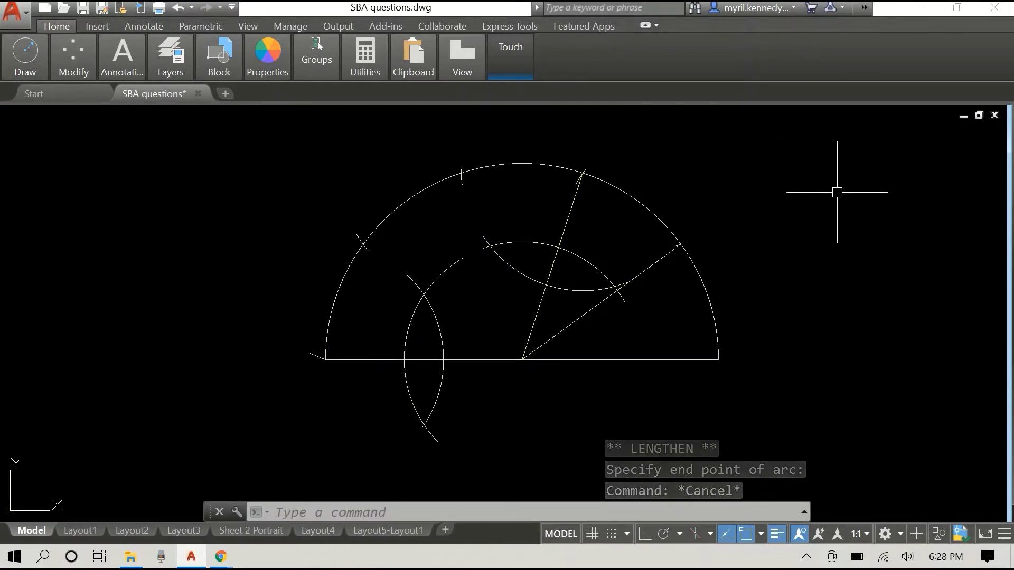
- Draw the vertical bisector from the lower arc intersection up to the semicircle's top
type("line")
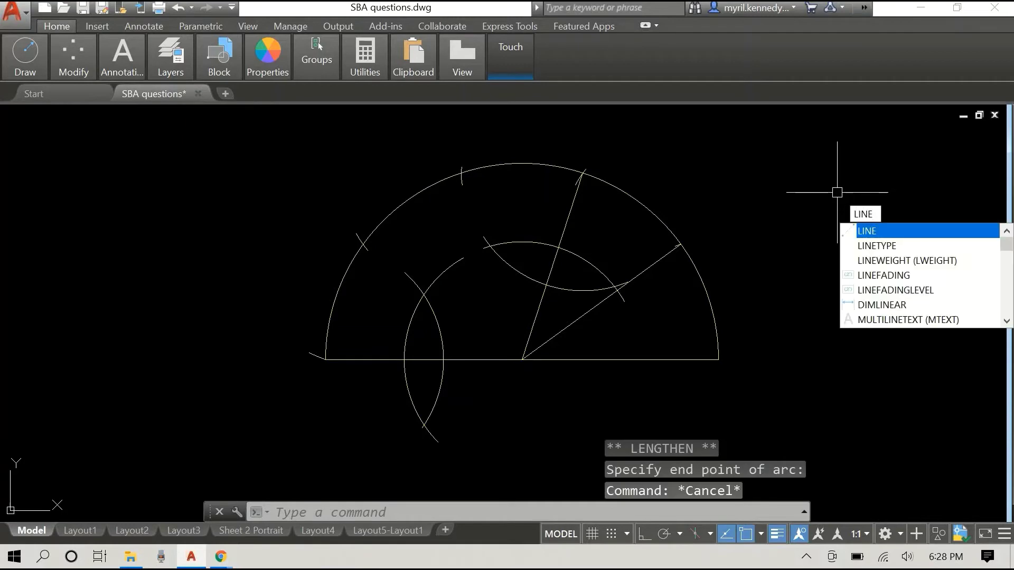
key("Return")
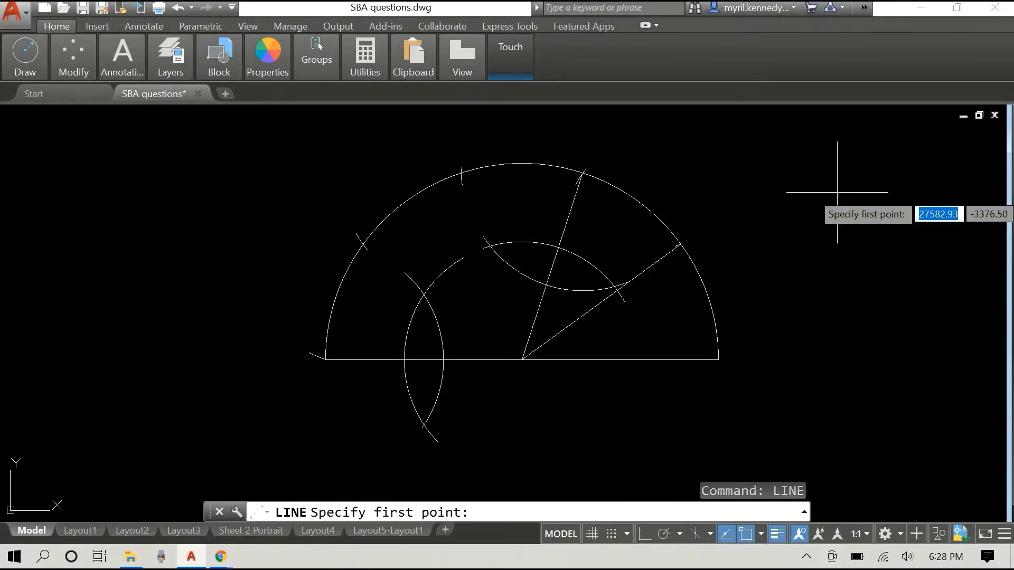
left_click(427, 429)
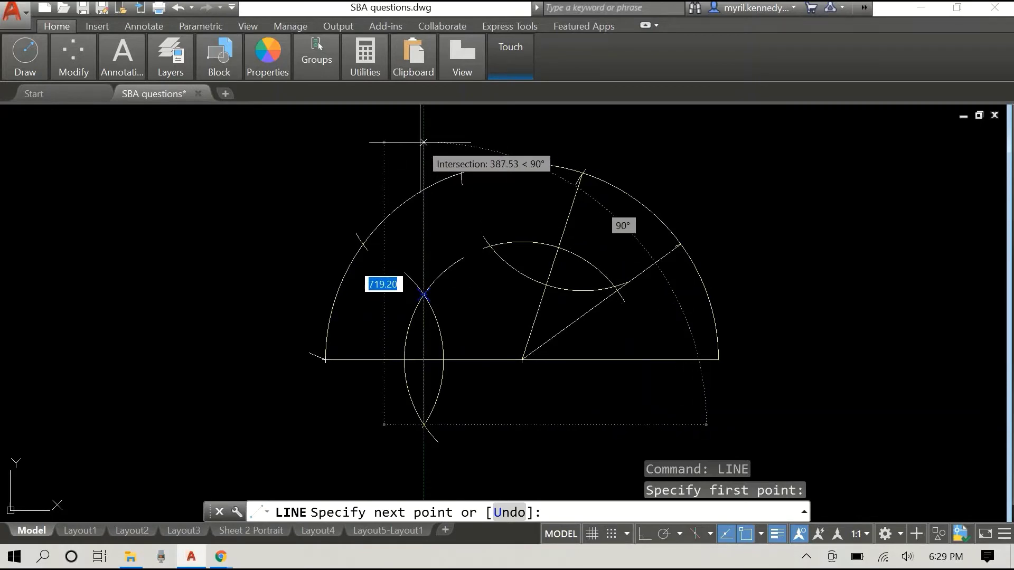
left_click(423, 142)
key("Escape")
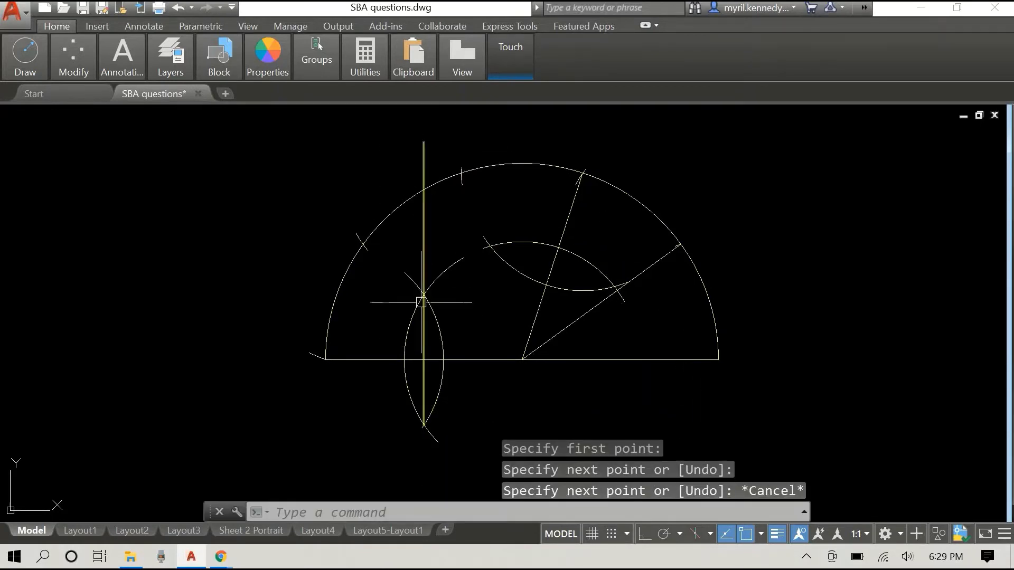
scroll(423, 294, "up", 5)
scroll(431, 254, "down", 10)
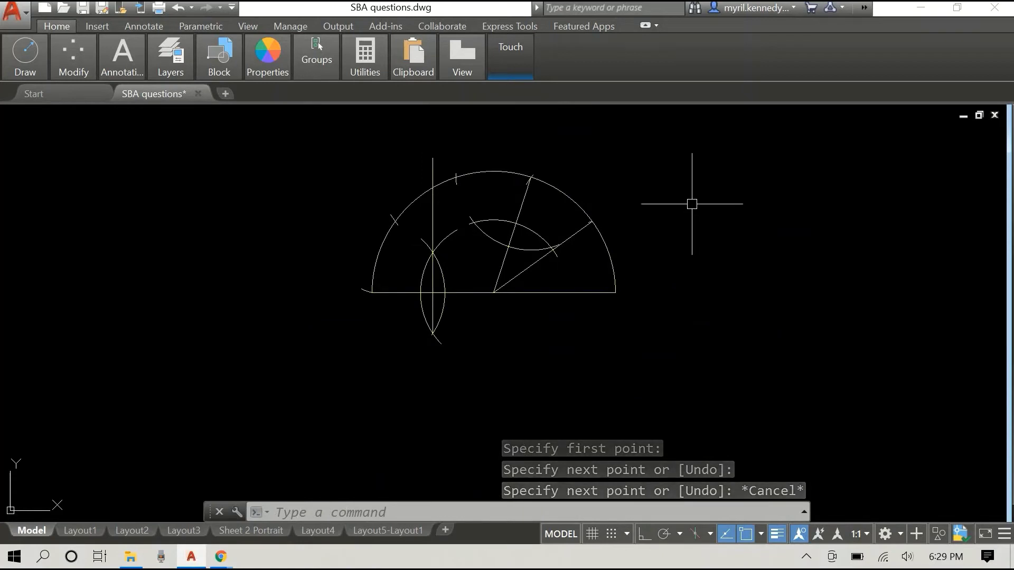
- Draw a line through the two intersection points of the lens arcs
right_click(653, 230)
left_click(668, 241)
scroll(525, 276, "up", 5)
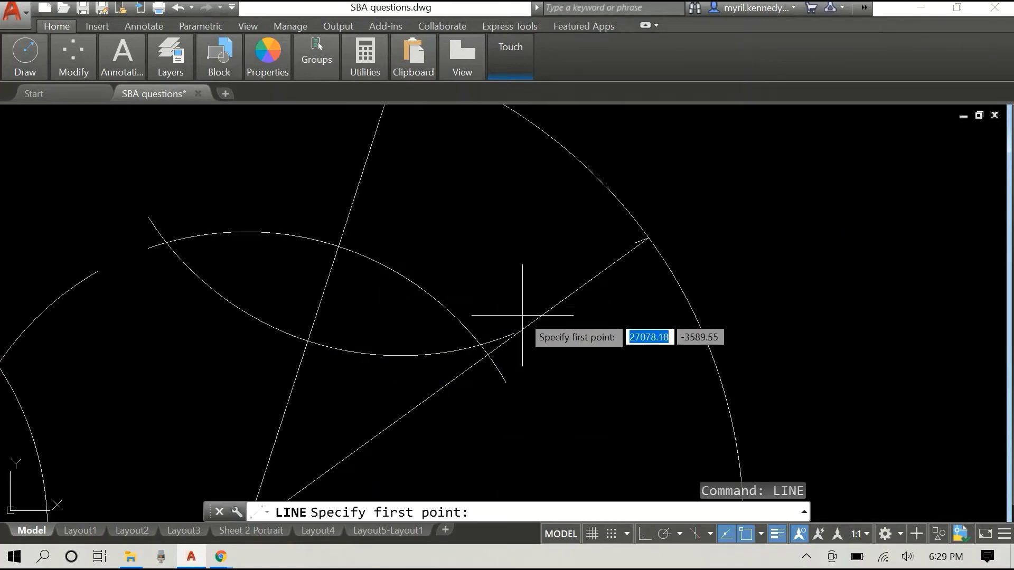
left_click(458, 403)
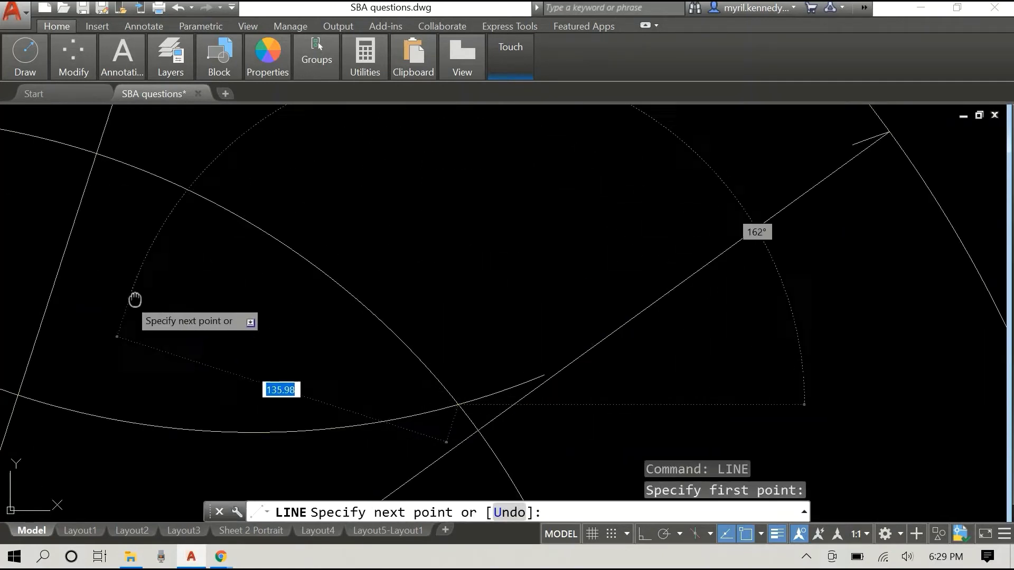
scroll(650, 315, "down", 2)
scroll(649, 315, "down", 2)
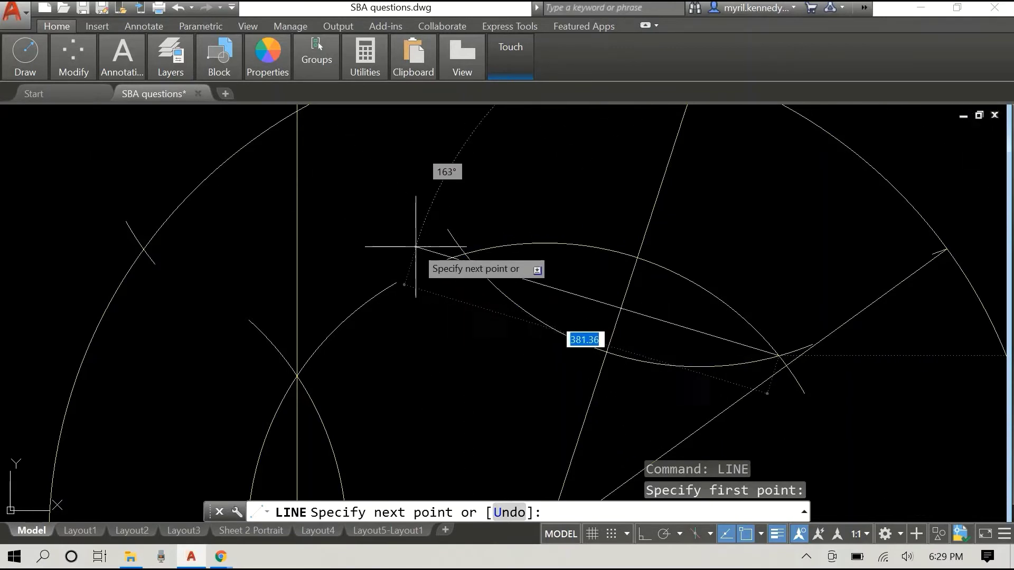
left_click(466, 254)
key("Escape")
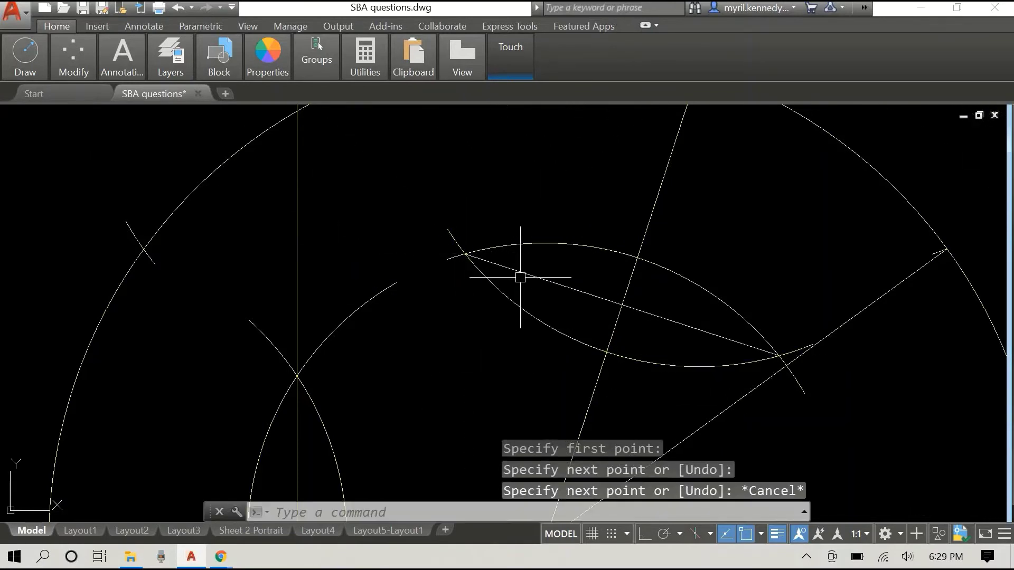
- Lengthen the diagonal line so it extends past the vertical bisector
scroll(475, 256, "up", 4)
left_click(517, 271)
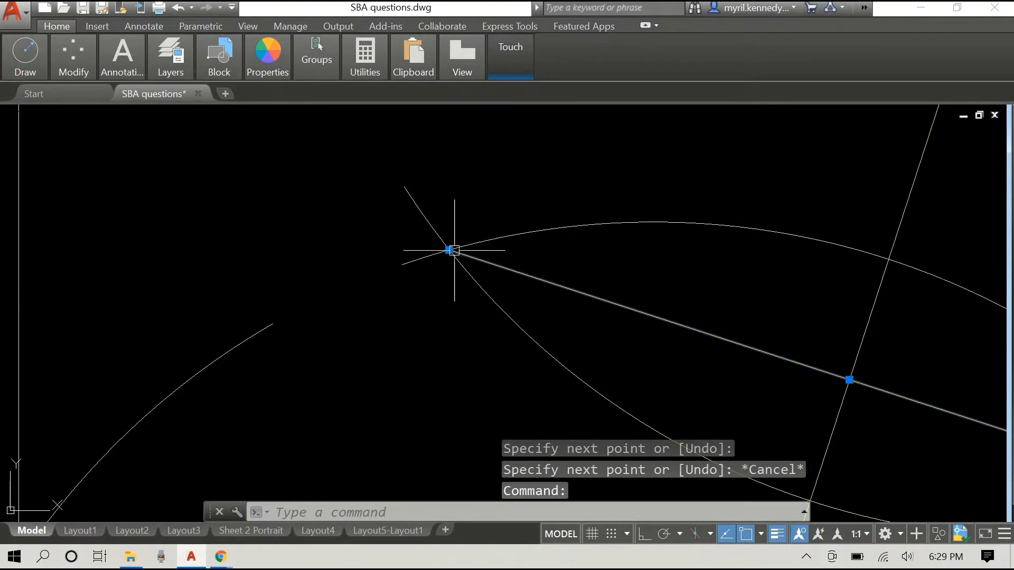
scroll(453, 250, "down", 4)
mouse_move(453, 250)
left_click(482, 289)
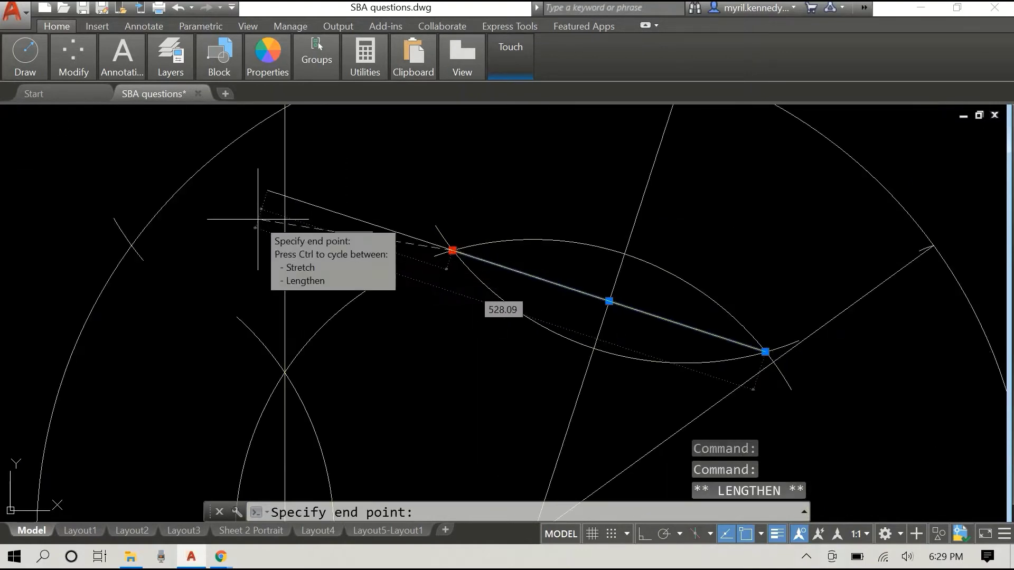
left_click(268, 191)
scroll(349, 234, "down", 2)
key("Escape")
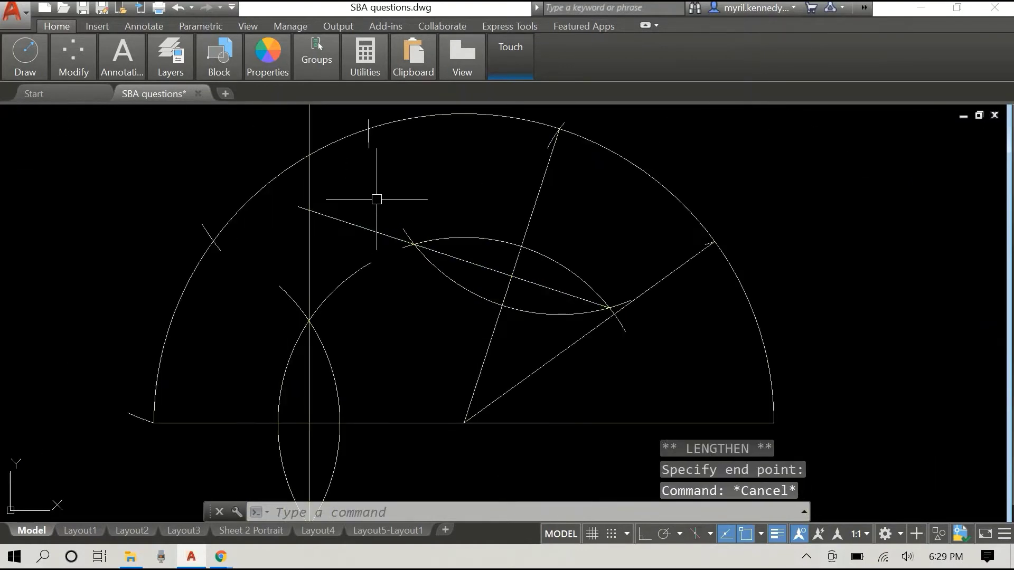
left_click_drag(415, 166, 410, 217)
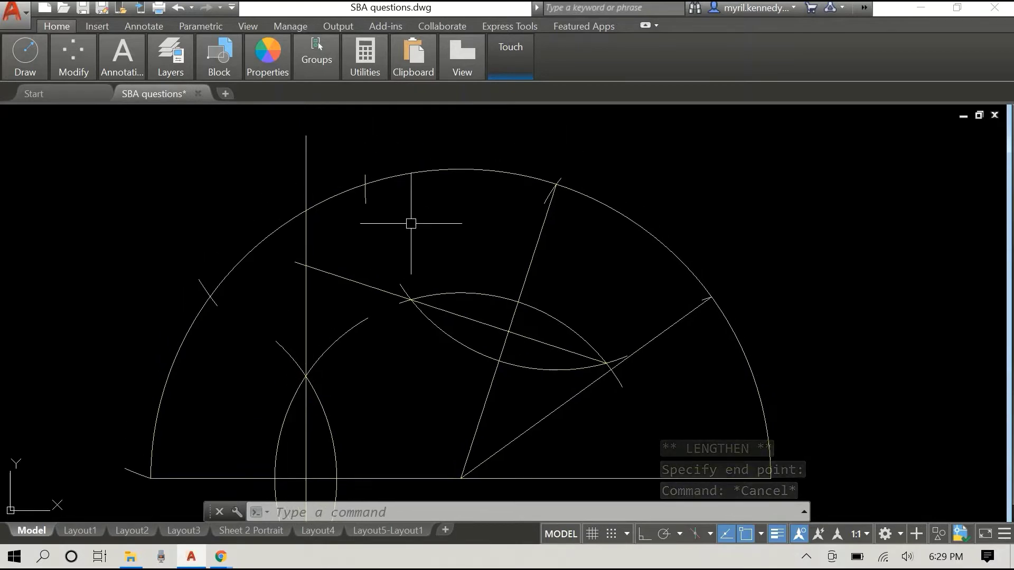
scroll(394, 235, "down", 2)
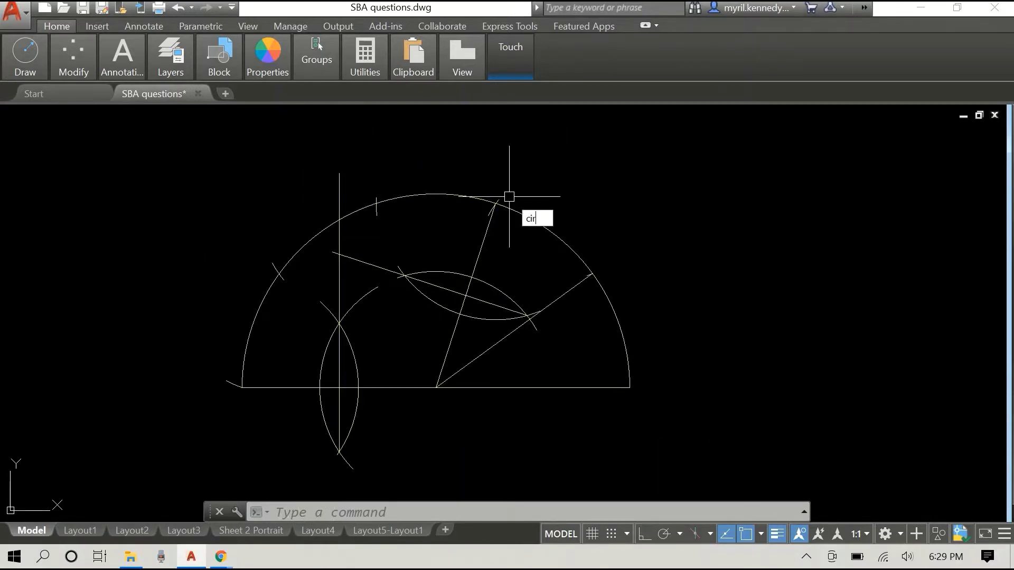
- Draw a circle centred where the diagonal crosses the bisector, passing through the base-line intersection
key("Return")
scroll(346, 250, "up", 3)
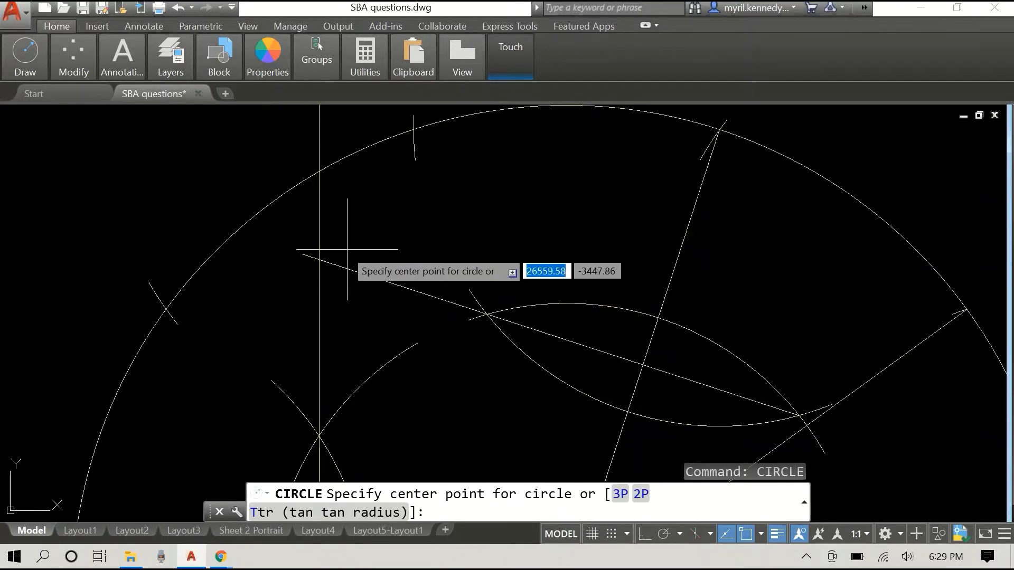
left_click(319, 260)
scroll(385, 290, "down", 3)
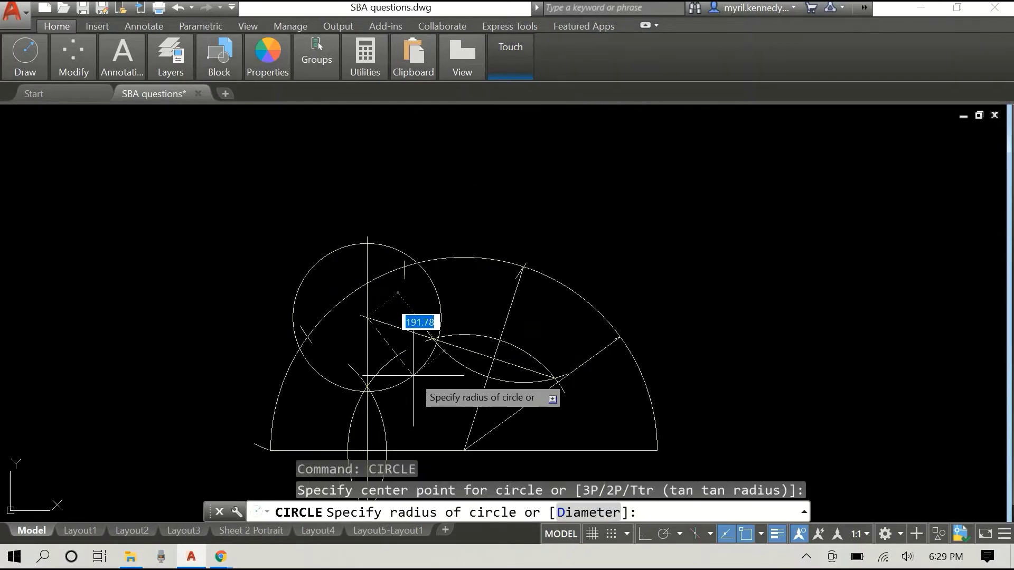
scroll(413, 375, "up", 3)
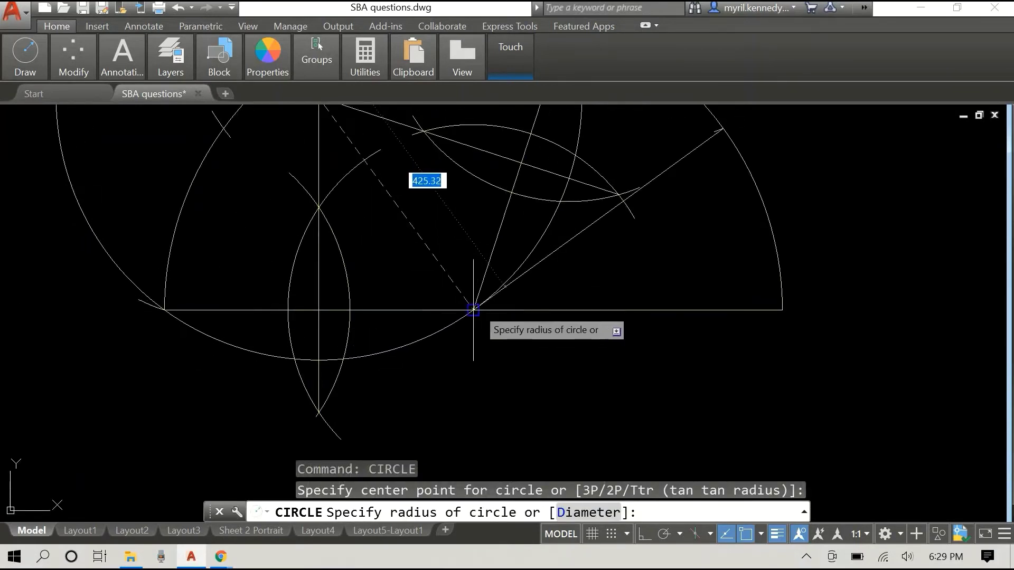
left_click(473, 310)
scroll(577, 327, "down", 4)
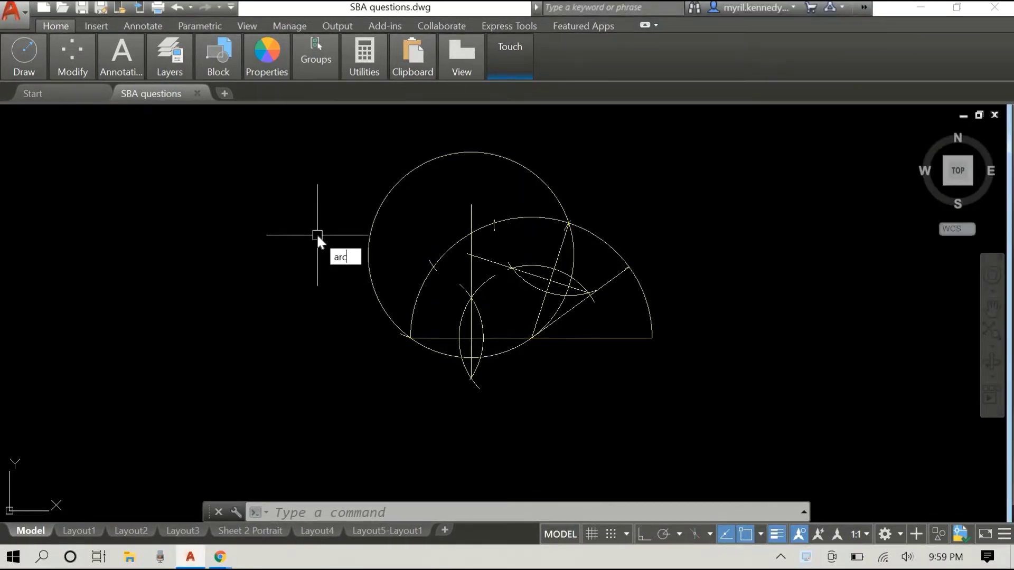
- Draw a 500-radius arc centred on a snapped intersection point near the circle's left side
key("Return")
type("c")
key("Return")
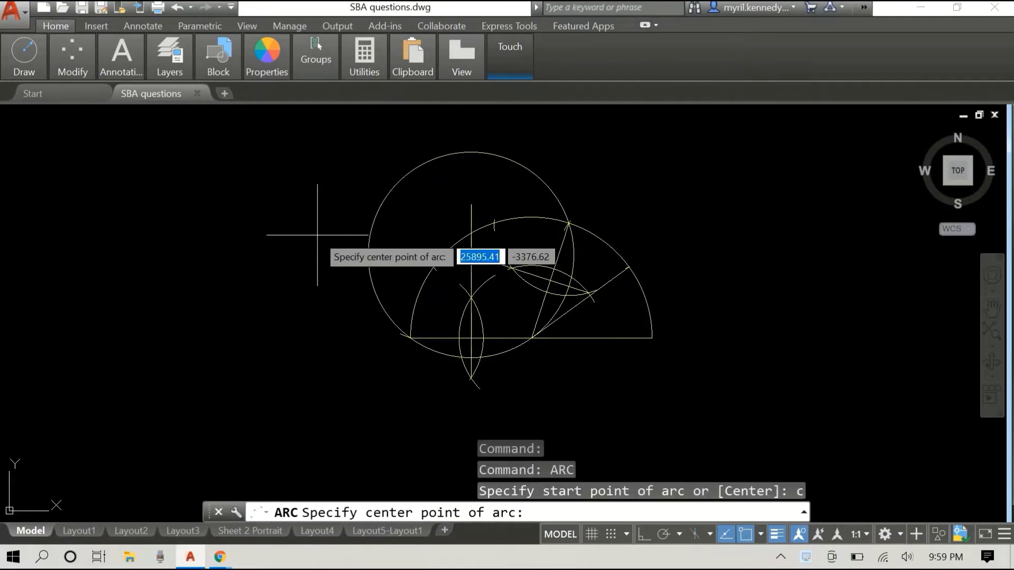
scroll(515, 377, "up", 6)
left_click(93, 210)
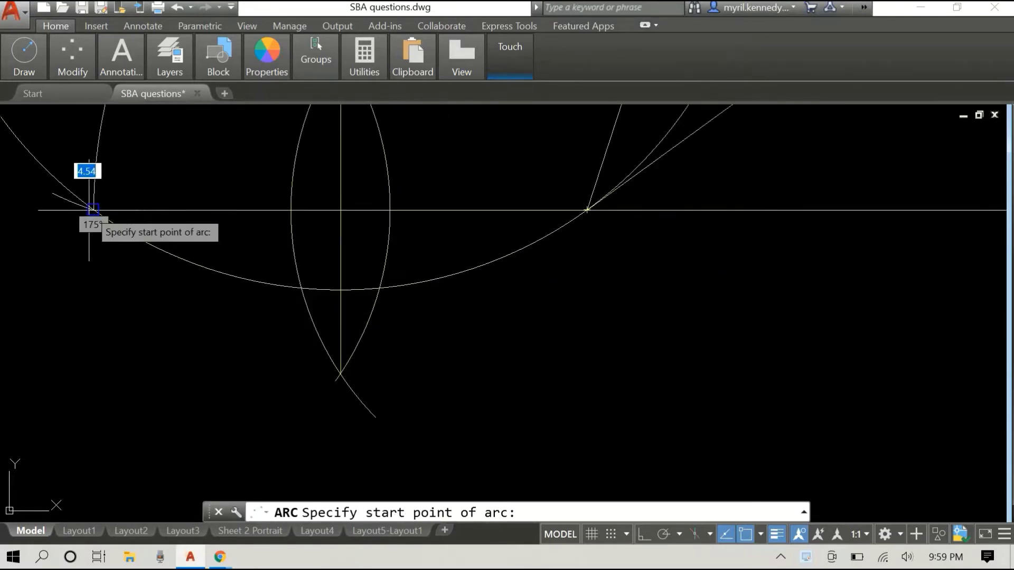
scroll(92, 210, "down", 8)
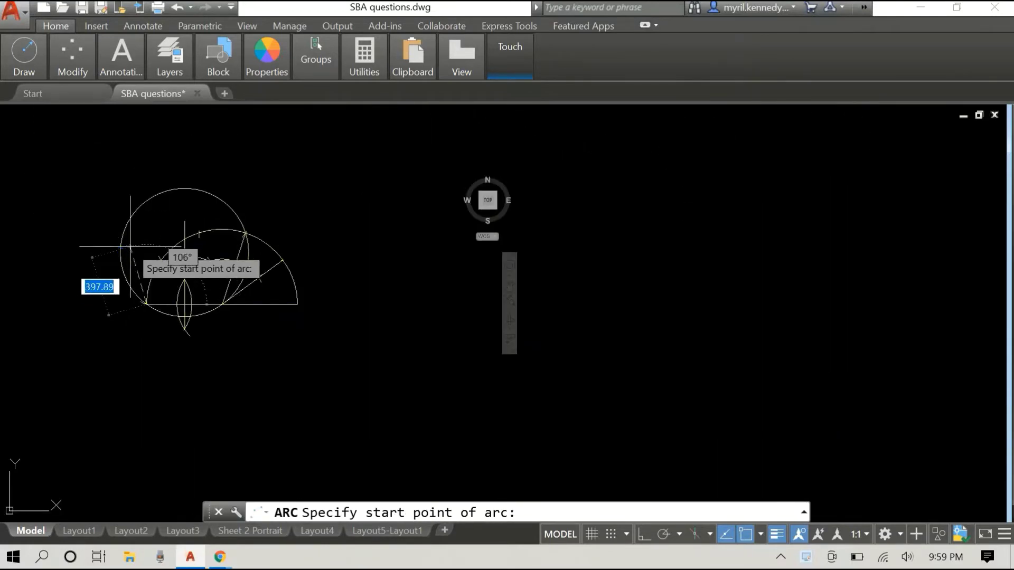
scroll(130, 247, "up", 4)
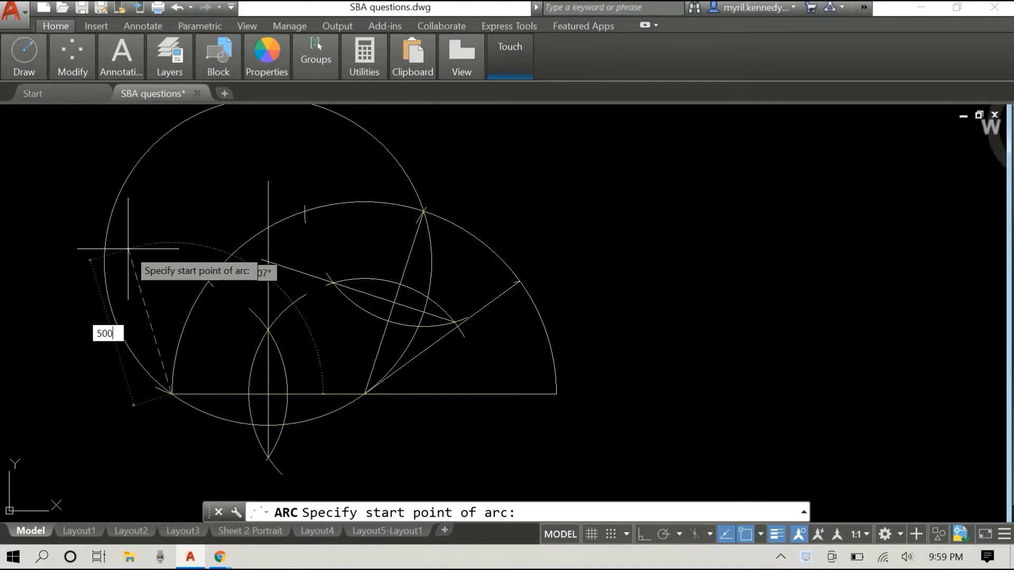
key("Return")
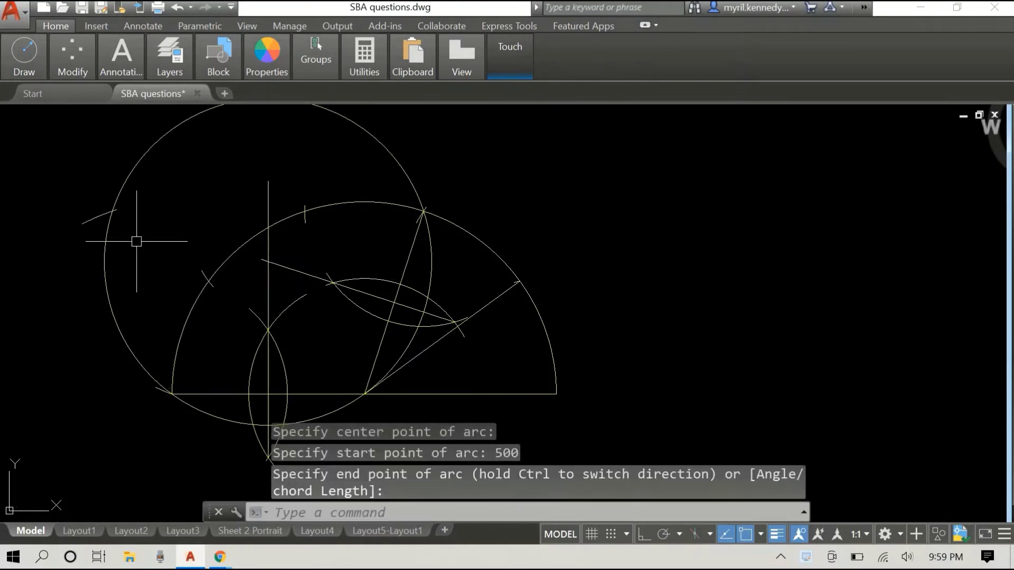
left_click_drag(168, 214, 170, 305)
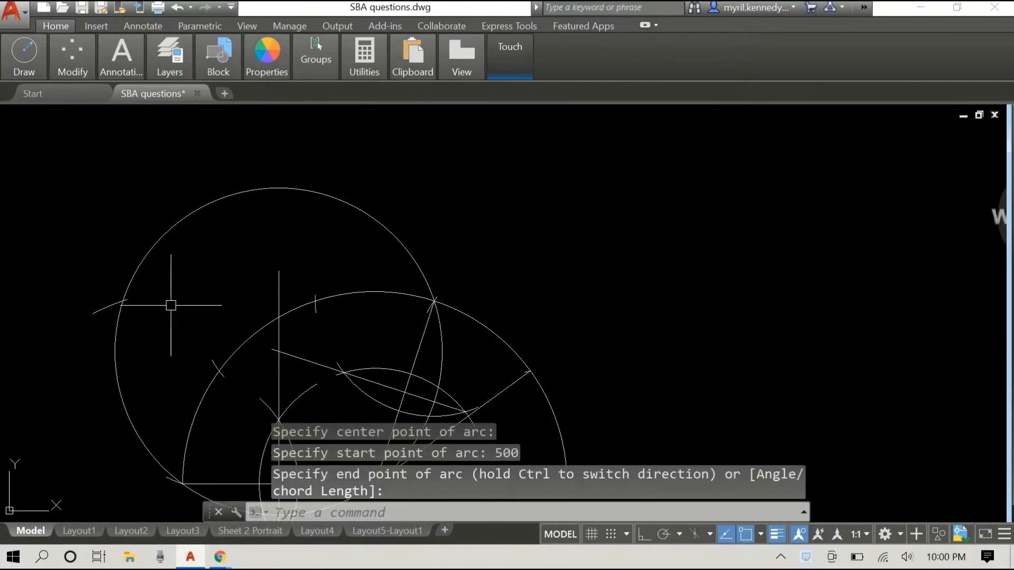
- Draw a second 500-radius arc centred on the circle, crossing the circle's top
right_click(89, 175)
left_click(113, 183)
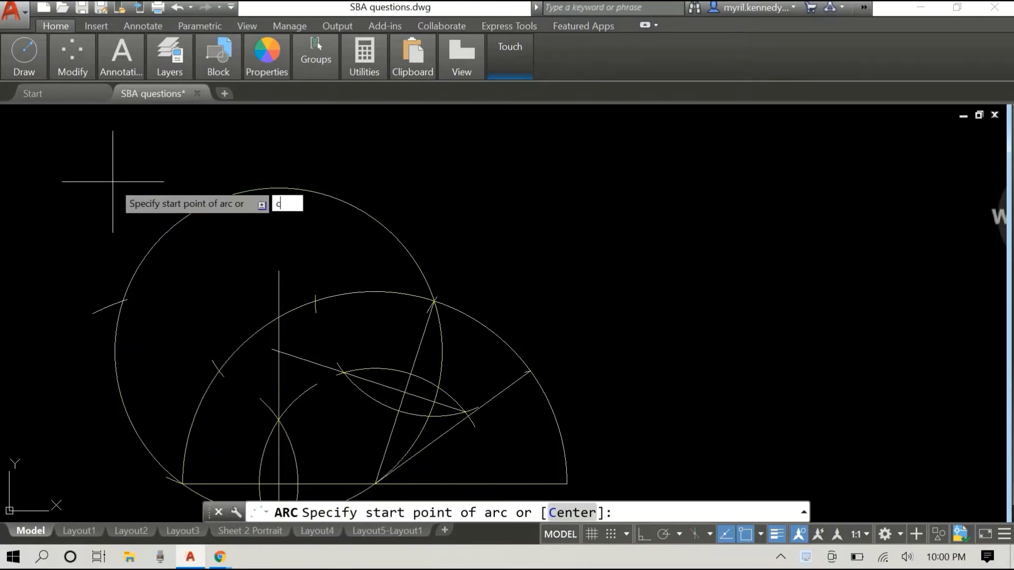
type("c")
key("Return")
scroll(92, 294, "up", 4)
left_click(108, 311)
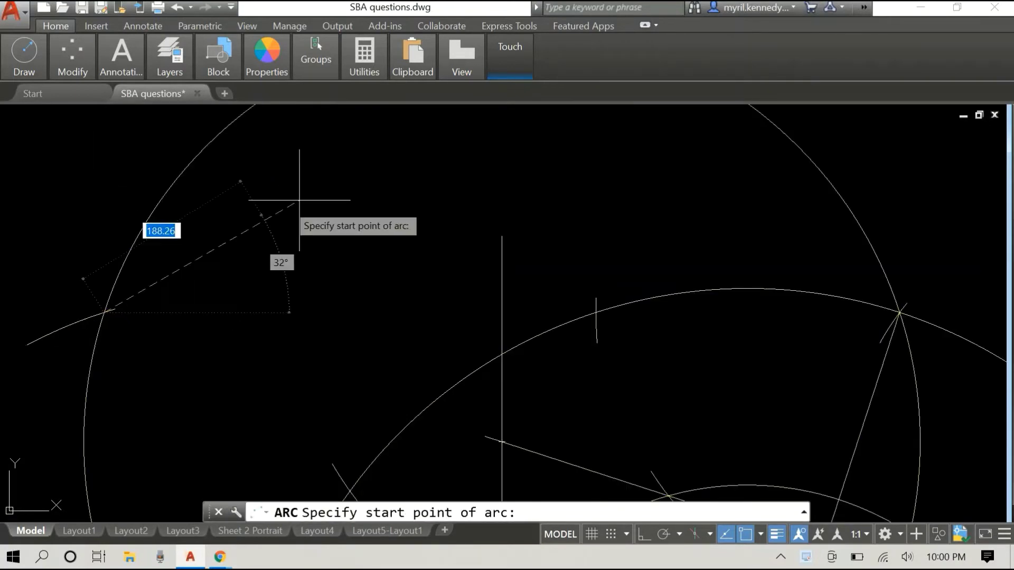
left_click_drag(300, 200, 270, 392)
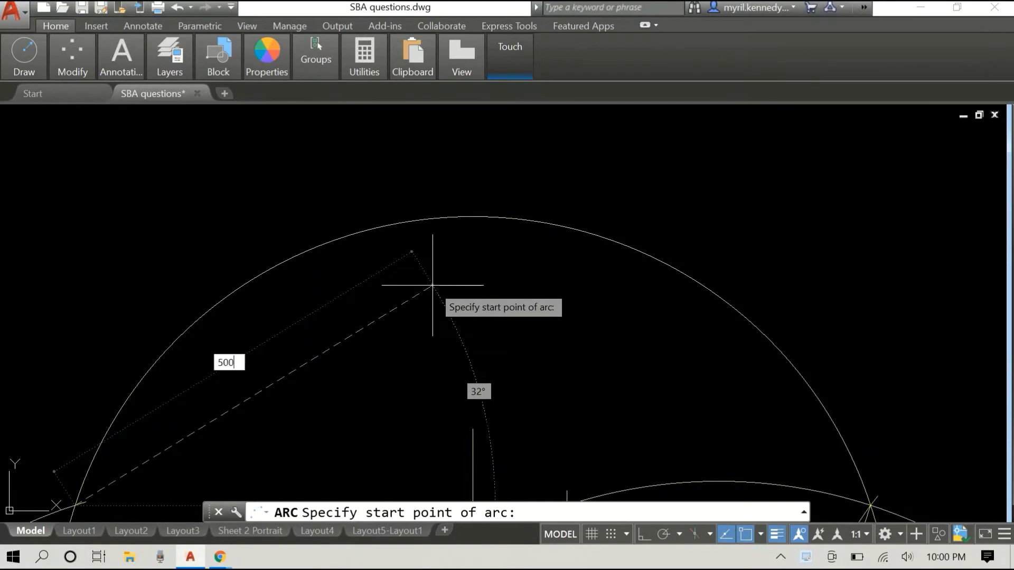
key("Return")
left_click(413, 208)
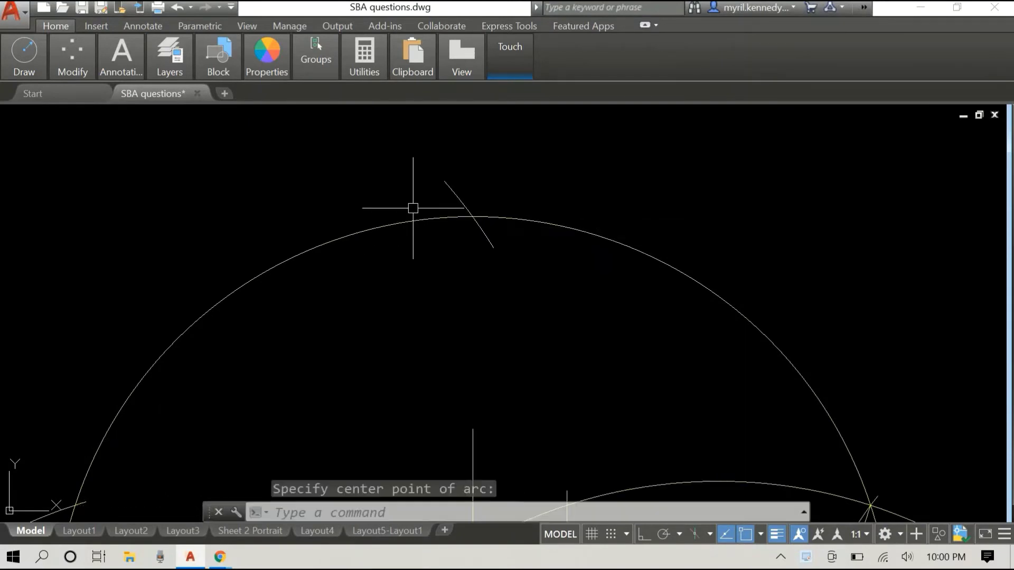
scroll(578, 151, "down", 4)
mouse_move(863, 234)
left_mouse_down()
mouse_move(747, 181)
mouse_move(685, 169)
mouse_move(680, 238)
left_mouse_up()
scroll(680, 238, "down", 2)
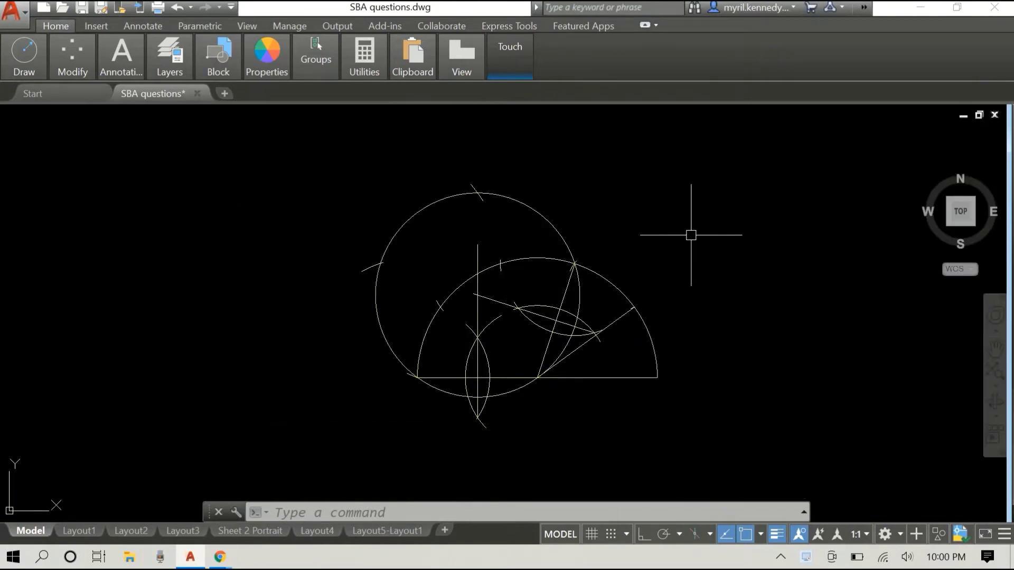
- Draw two pentagon sides via the circle's top point and delete the stray short segment
type("line")
key("Return")
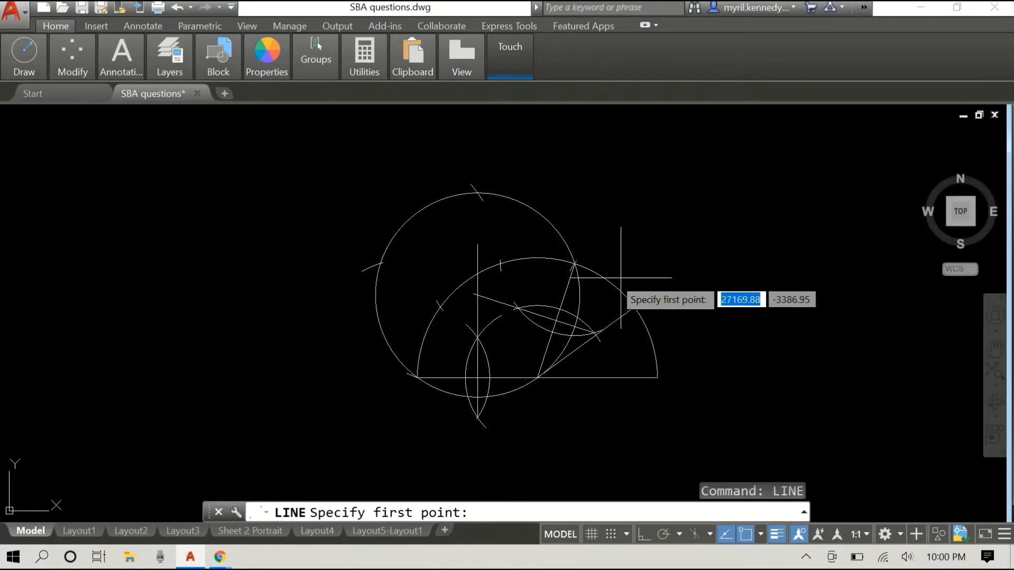
scroll(576, 262, "up", 5)
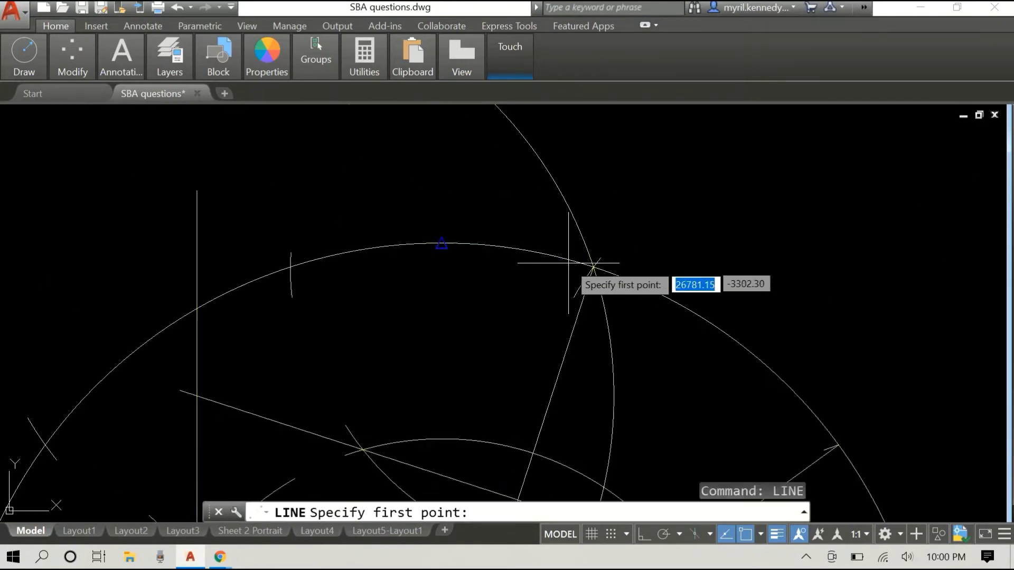
left_click(595, 273)
scroll(586, 206, "down", 4)
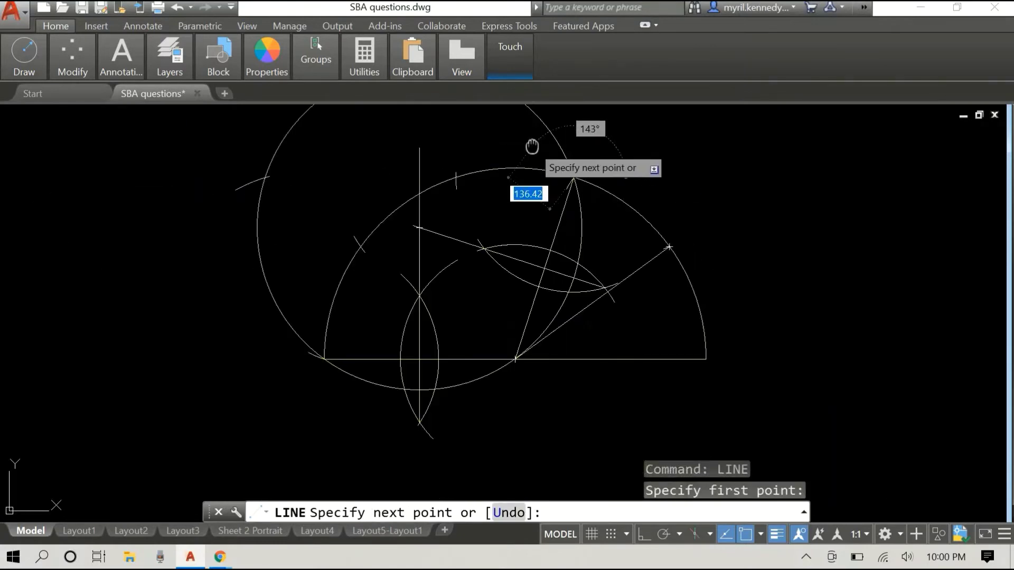
left_click(494, 207)
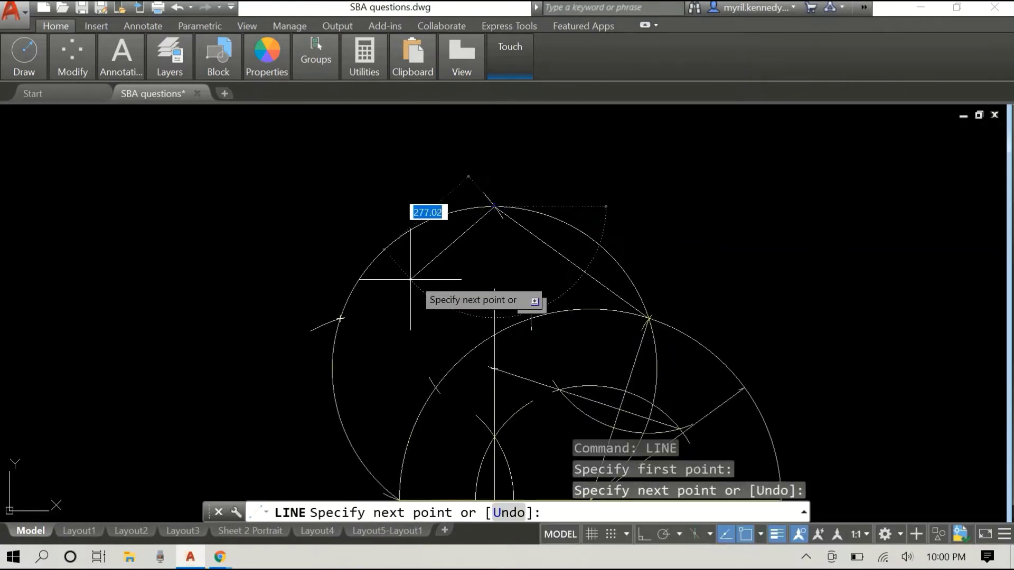
scroll(340, 319, "up", 3)
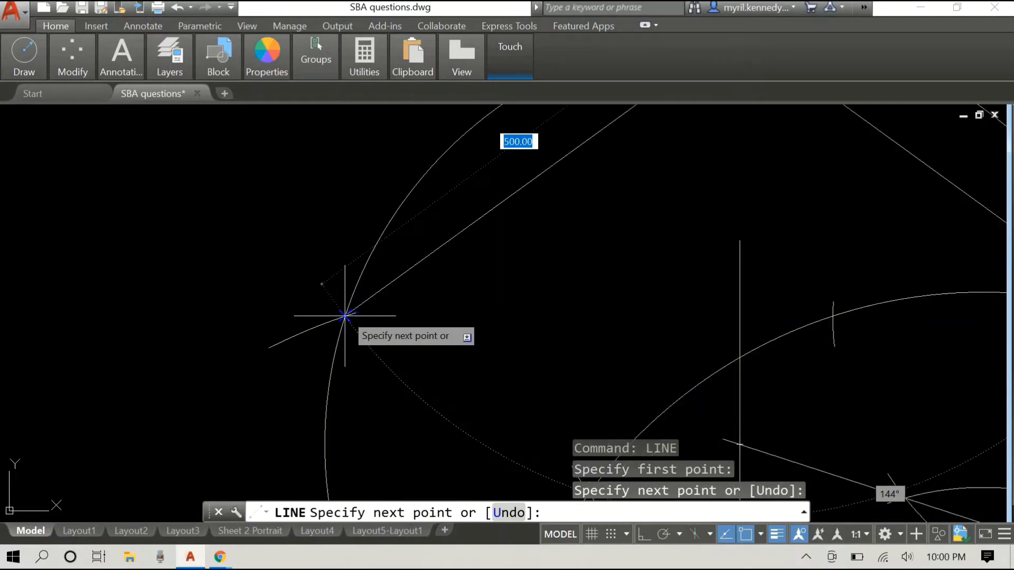
left_click(344, 317)
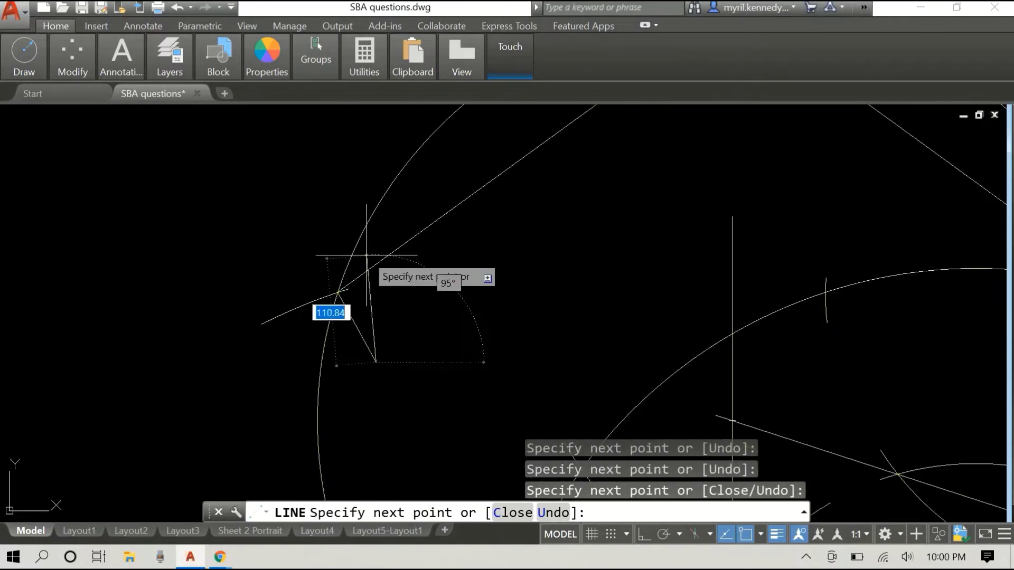
key("Escape")
left_click(353, 316)
key("Delete")
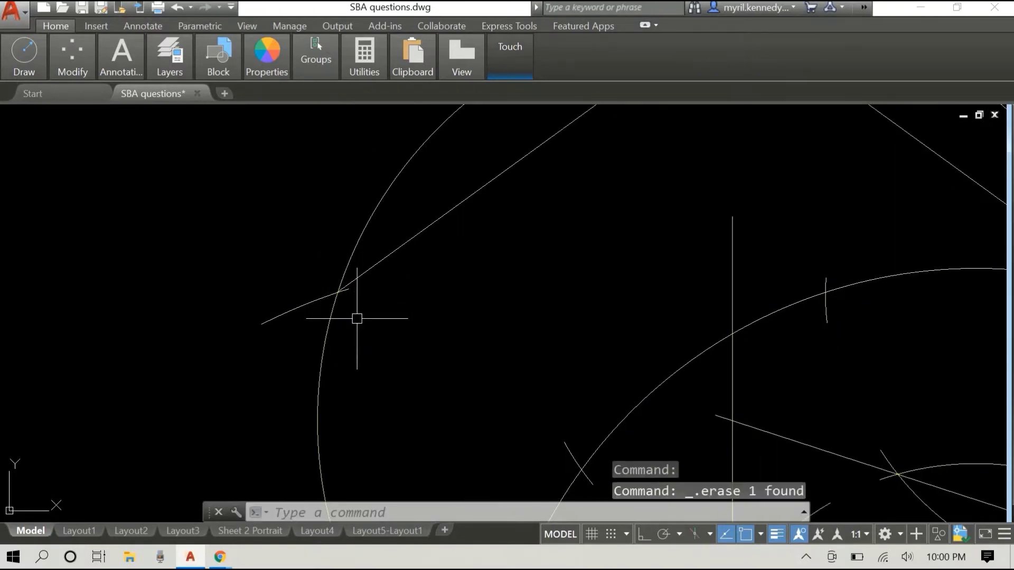
- Draw another pentagon side from the arc and line intersection
right_click(426, 307)
mouse_move(528, 71)
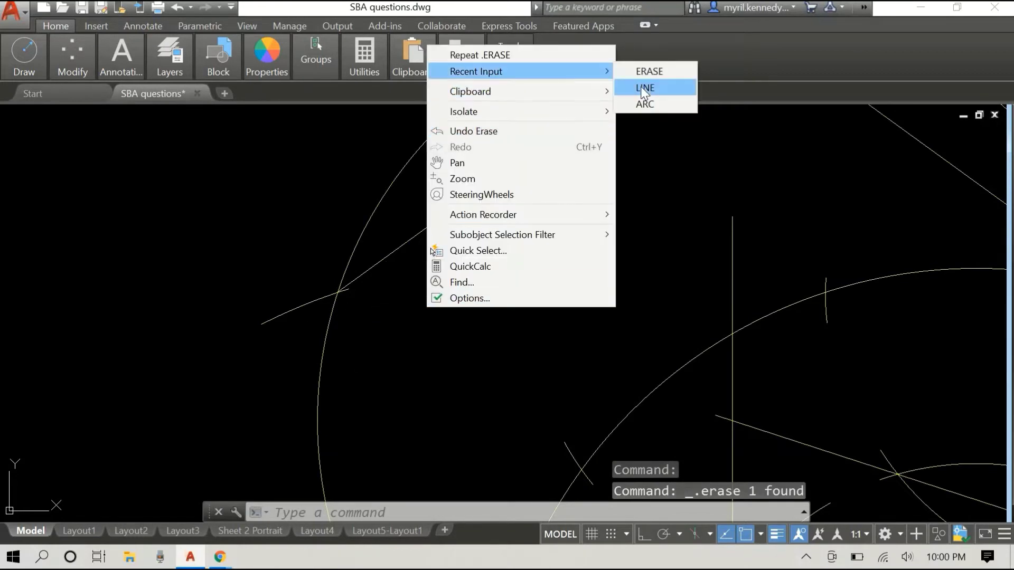
left_click(705, 88)
left_click(338, 291)
scroll(290, 287, "down", 5)
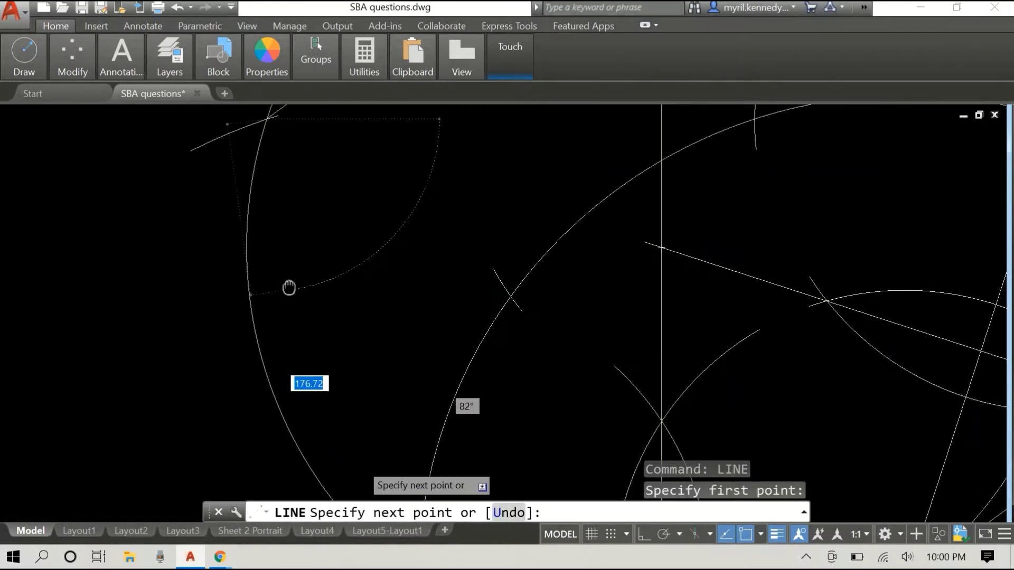
scroll(332, 359, "up", 5)
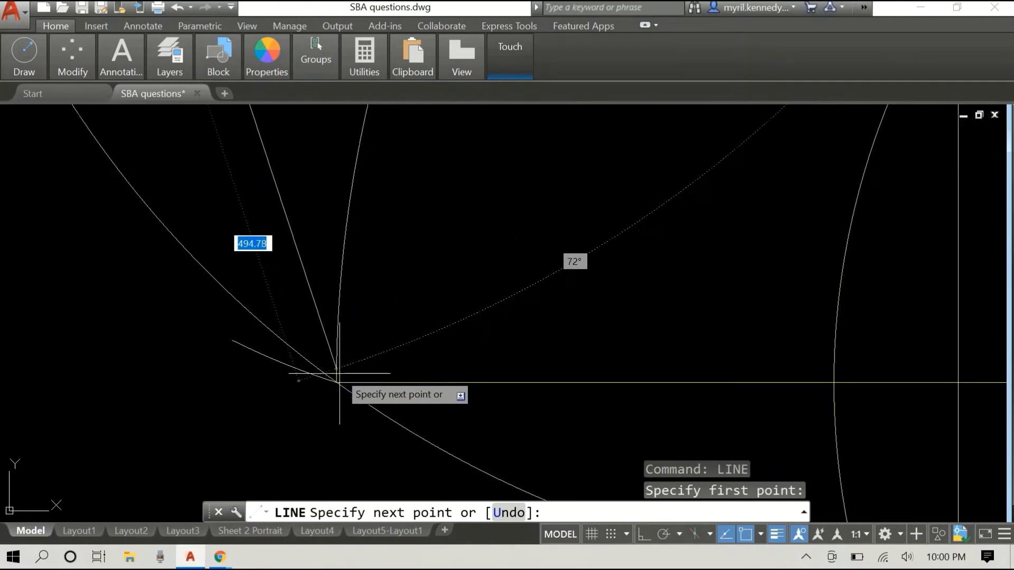
key("Escape")
scroll(530, 260, "down", 4)
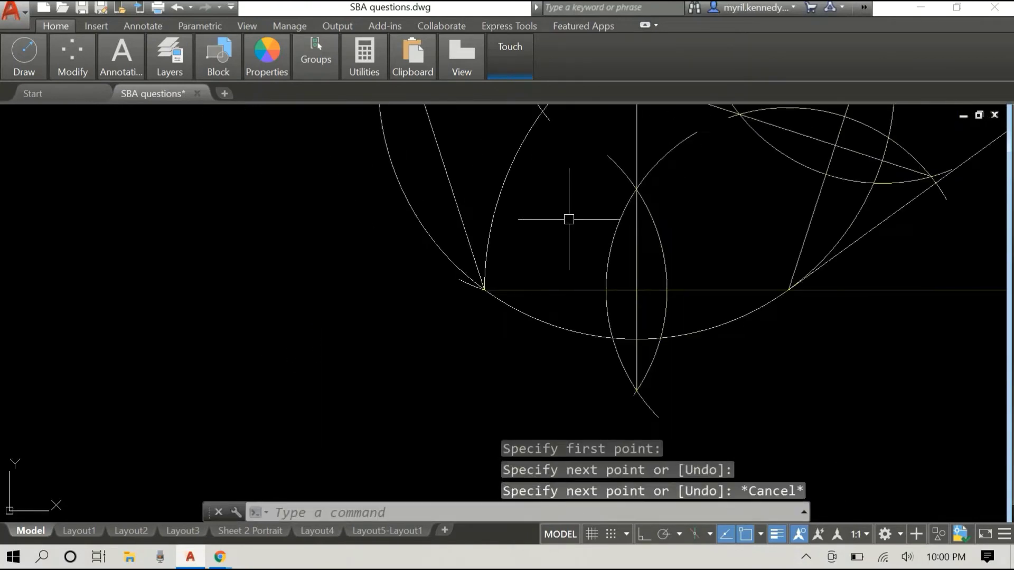
scroll(566, 219, "up", 3)
scroll(495, 289, "down", 4)
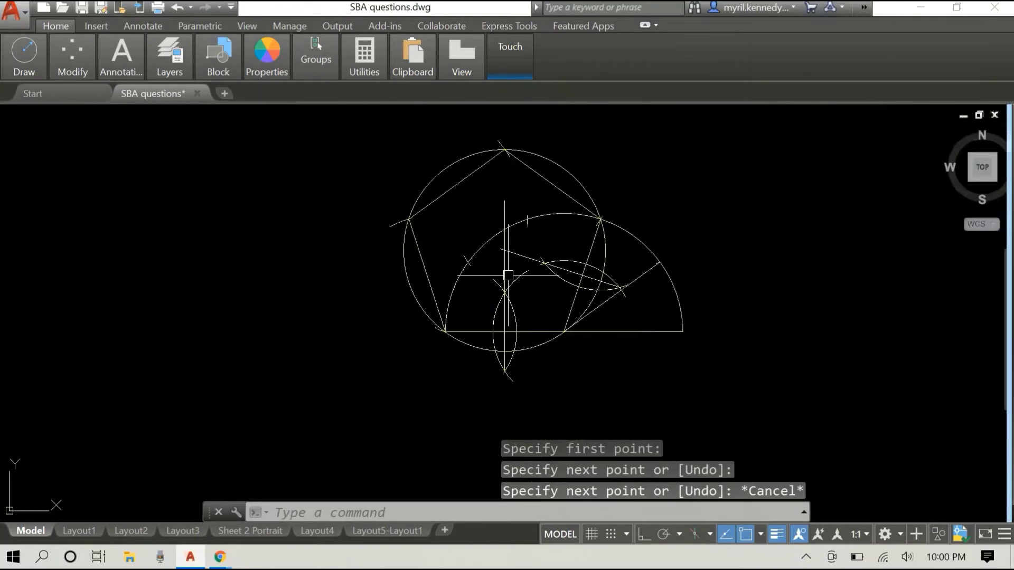
- Move the right side, base and left side onto the magenta outline layer
left_click(589, 253)
left_click(535, 331)
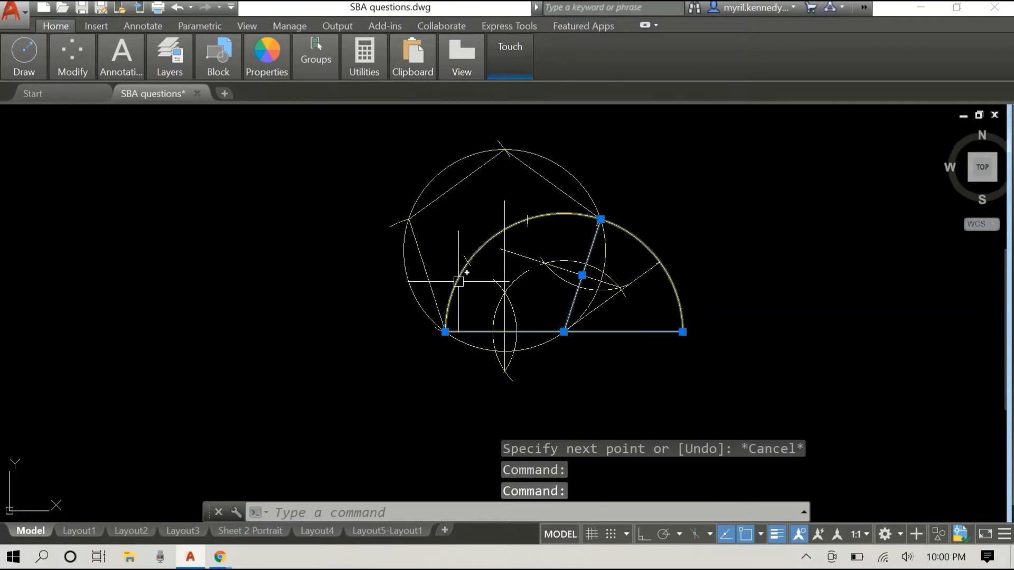
left_click(420, 240)
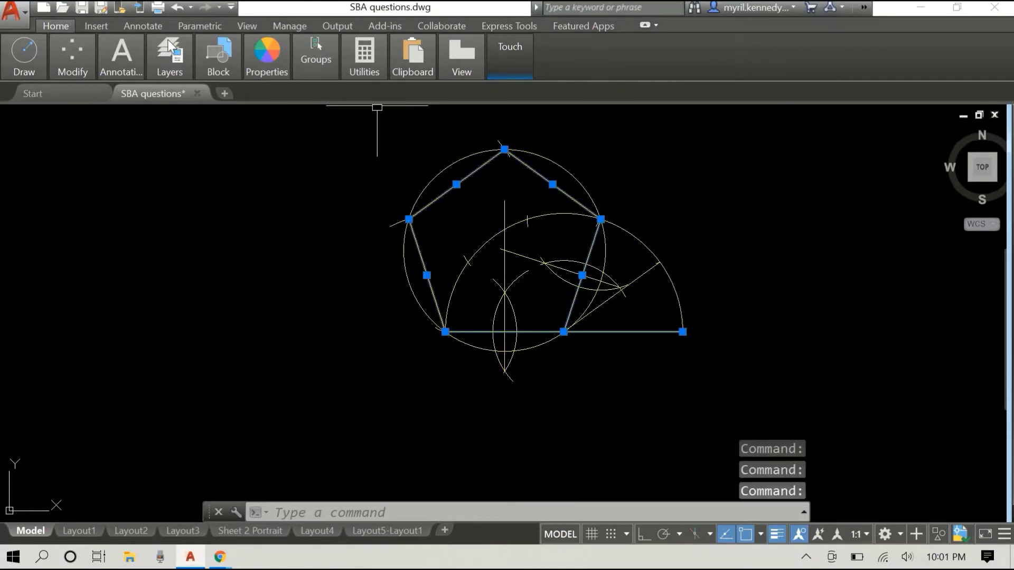
mouse_move(187, 73)
left_click(158, 92)
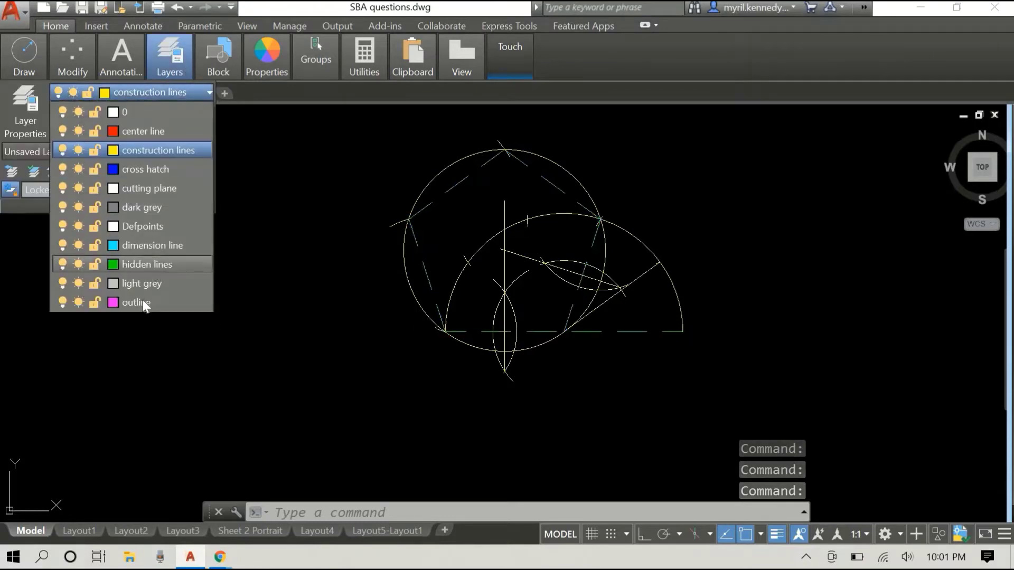
left_click(143, 301)
key("Escape")
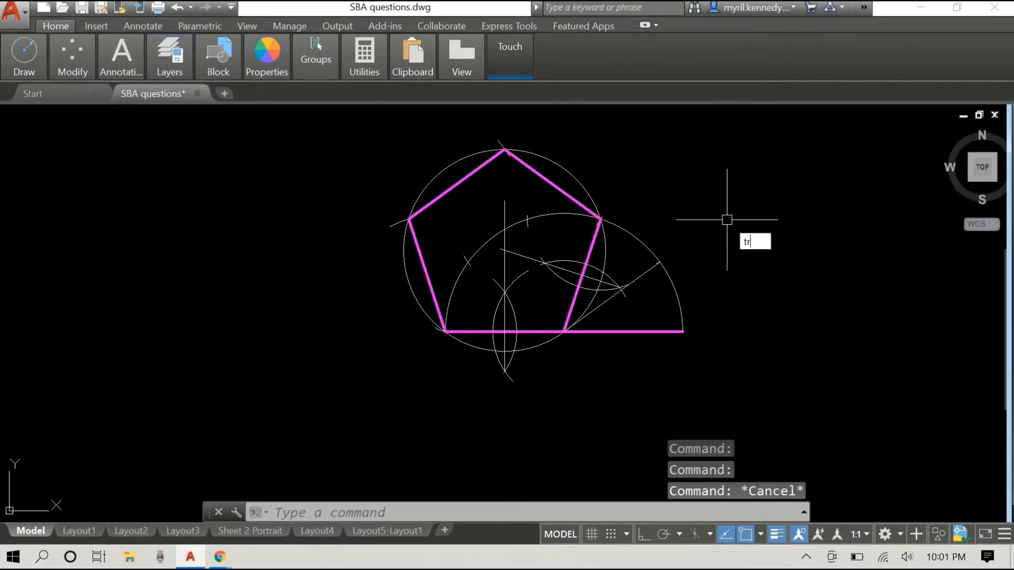
- Trim the base beyond the pentagon's corner, using the right side as cutting edge
type("tr")
key("Return")
left_click(590, 244)
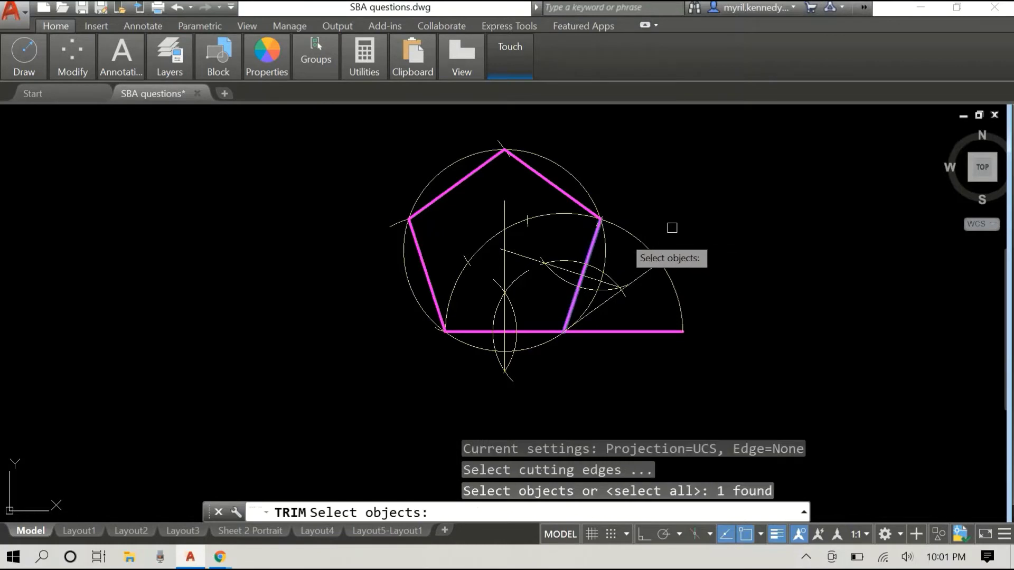
key("Return")
left_click(629, 331)
right_click(801, 249)
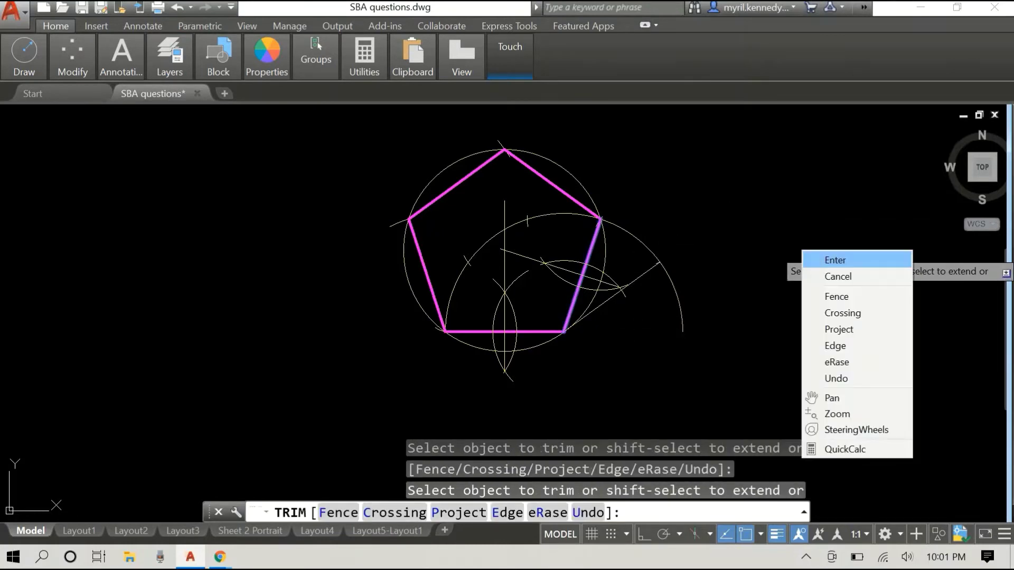
left_click(818, 260)
- Draw a construction line from the pentagon's lower-right corner to the semicircle's right end
key("Return")
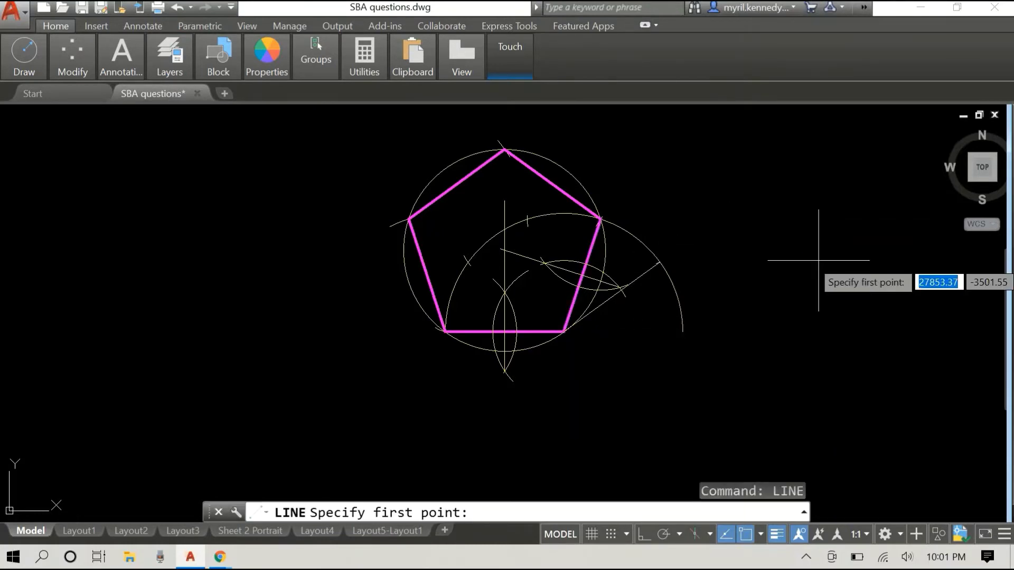
left_click(564, 331)
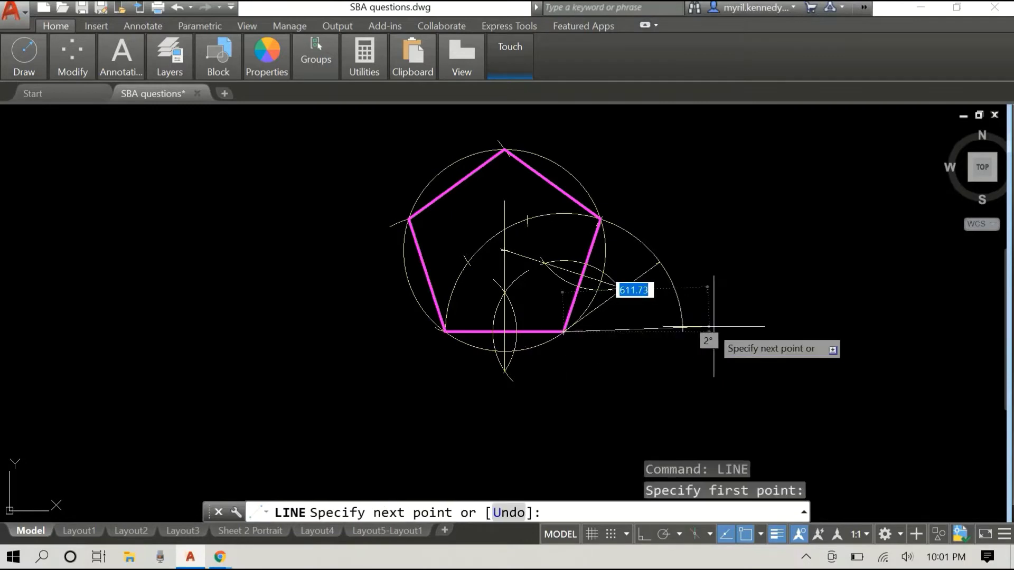
left_click(683, 331)
key("Escape")
left_click_drag(797, 186, 735, 240)
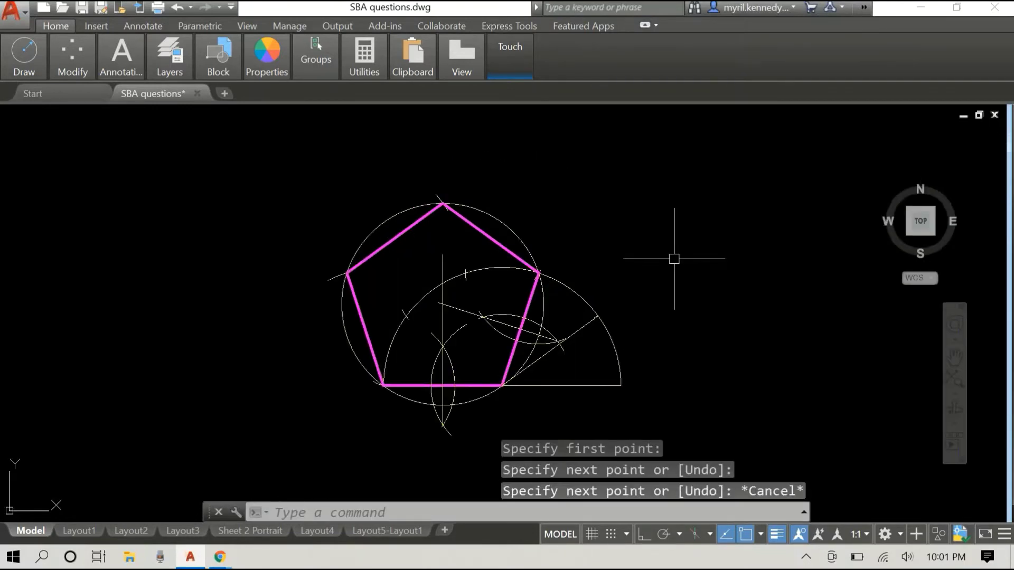
scroll(674, 255, "up", 2)
left_click_drag(674, 256, 781, 244)
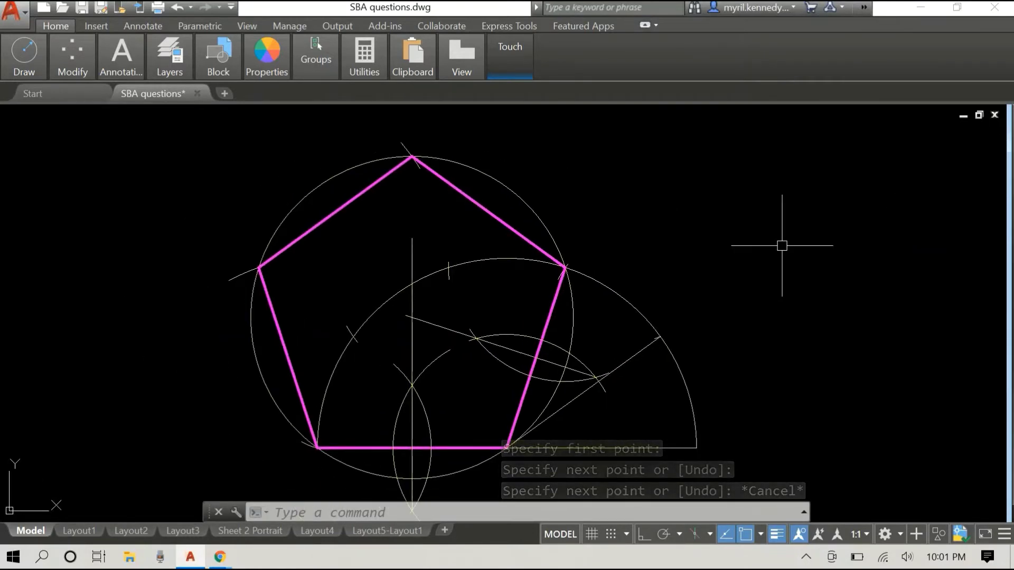
left_click(168, 54)
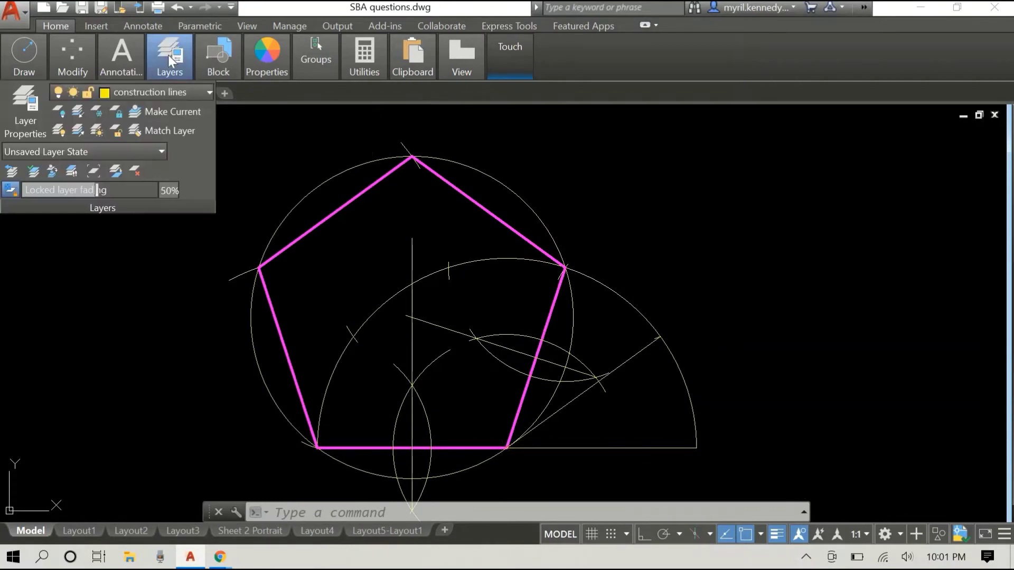
left_click(155, 91)
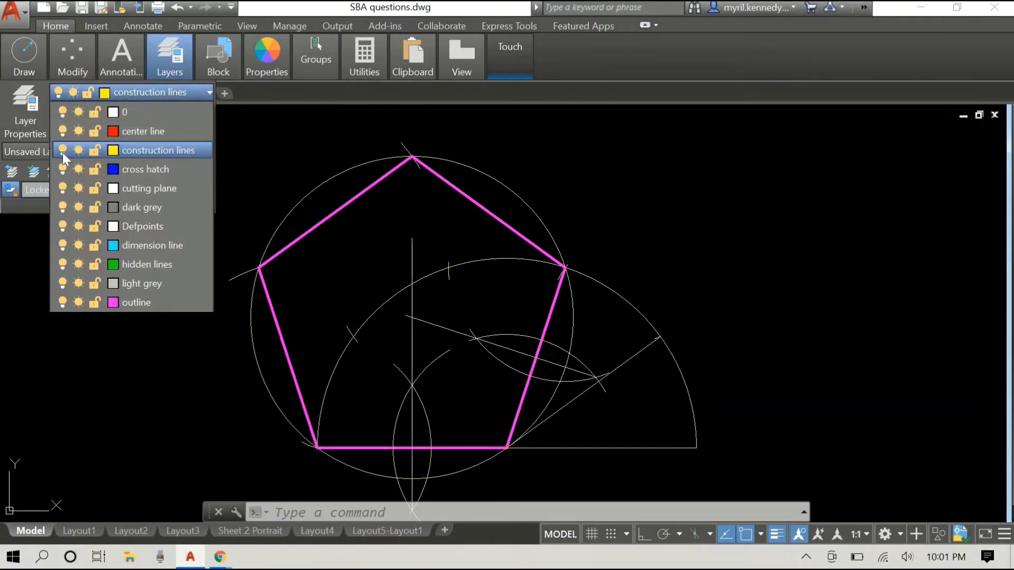
left_click(62, 152)
left_click(375, 268)
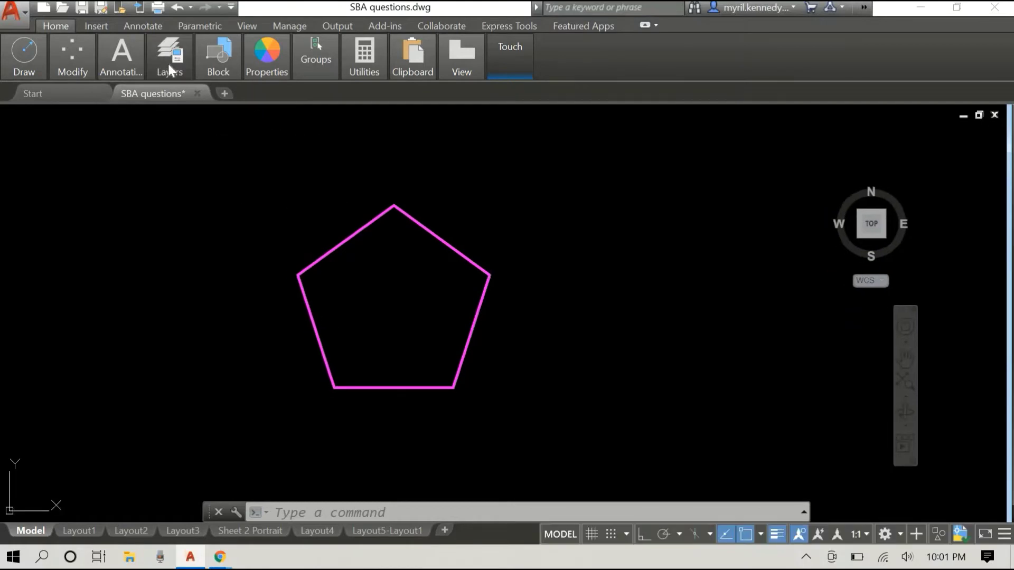
mouse_move(168, 65)
left_click(156, 95)
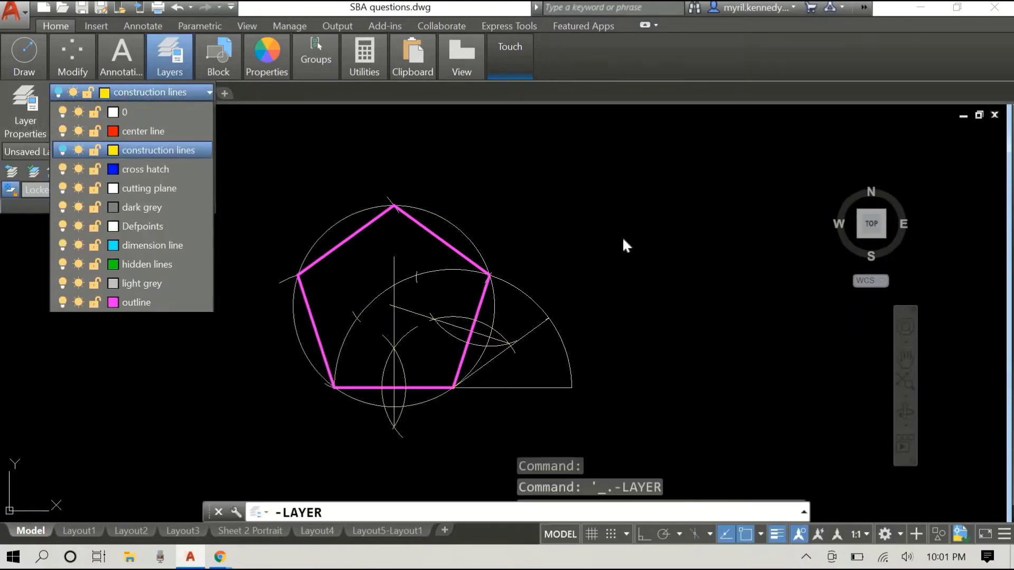
left_click(645, 216)
left_click(672, 205)
left_click(505, 204)
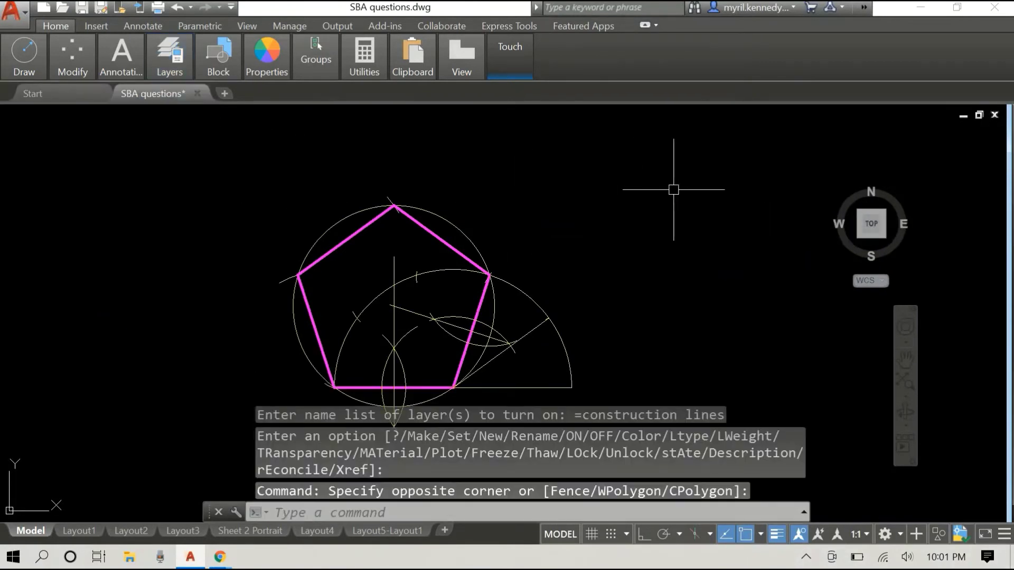